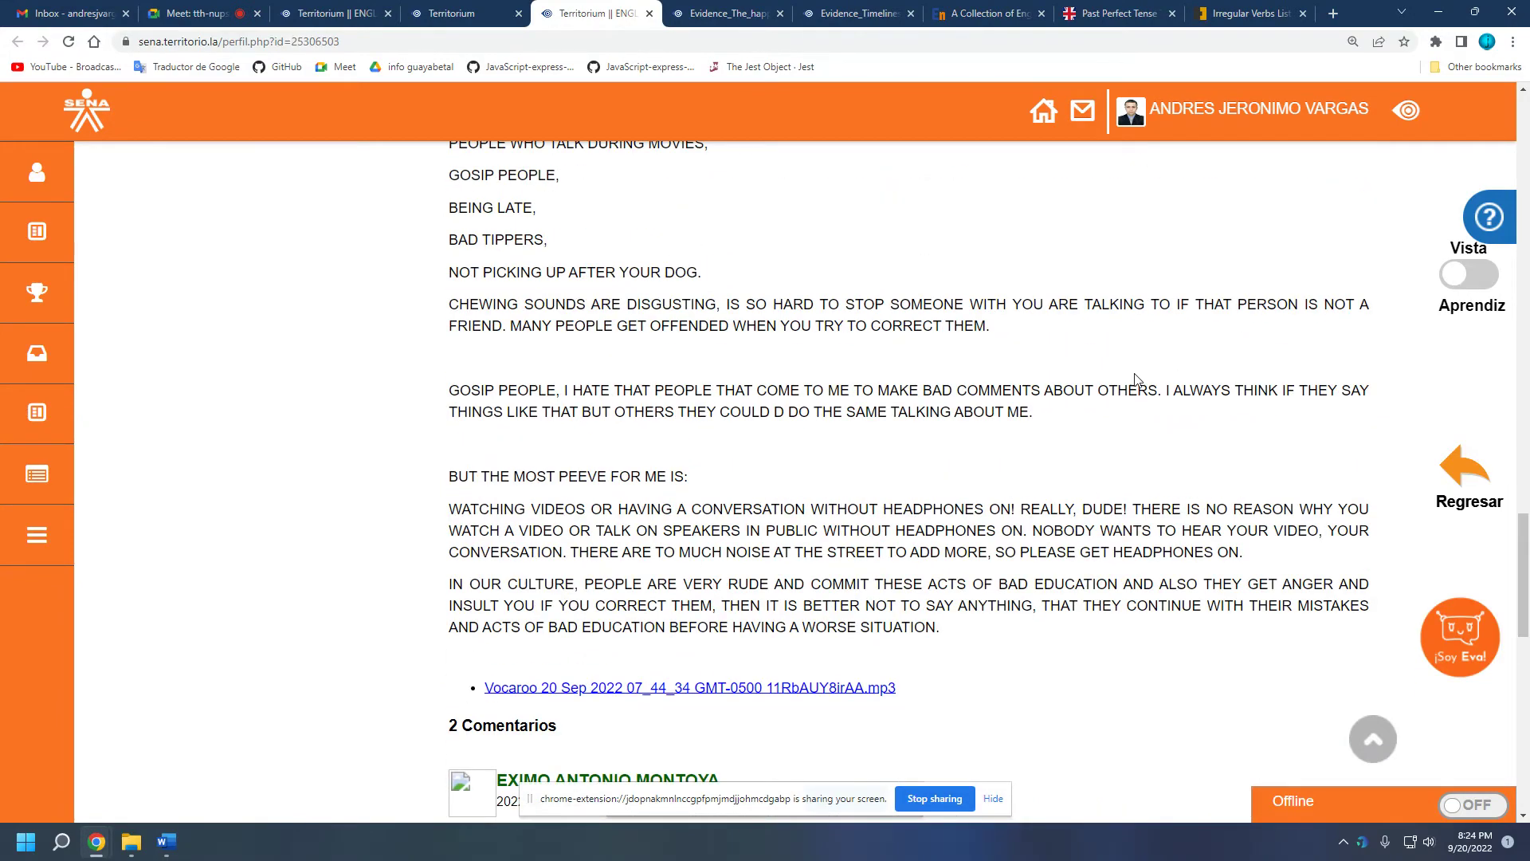
# Examine the pet peeves activity instructions and the example paragraph, highlighting its opening sentences from "One of my pet peeves" to "Yesterday".
pyautogui.moveTo(1524, 524); pyautogui.dragTo(1524, 188)
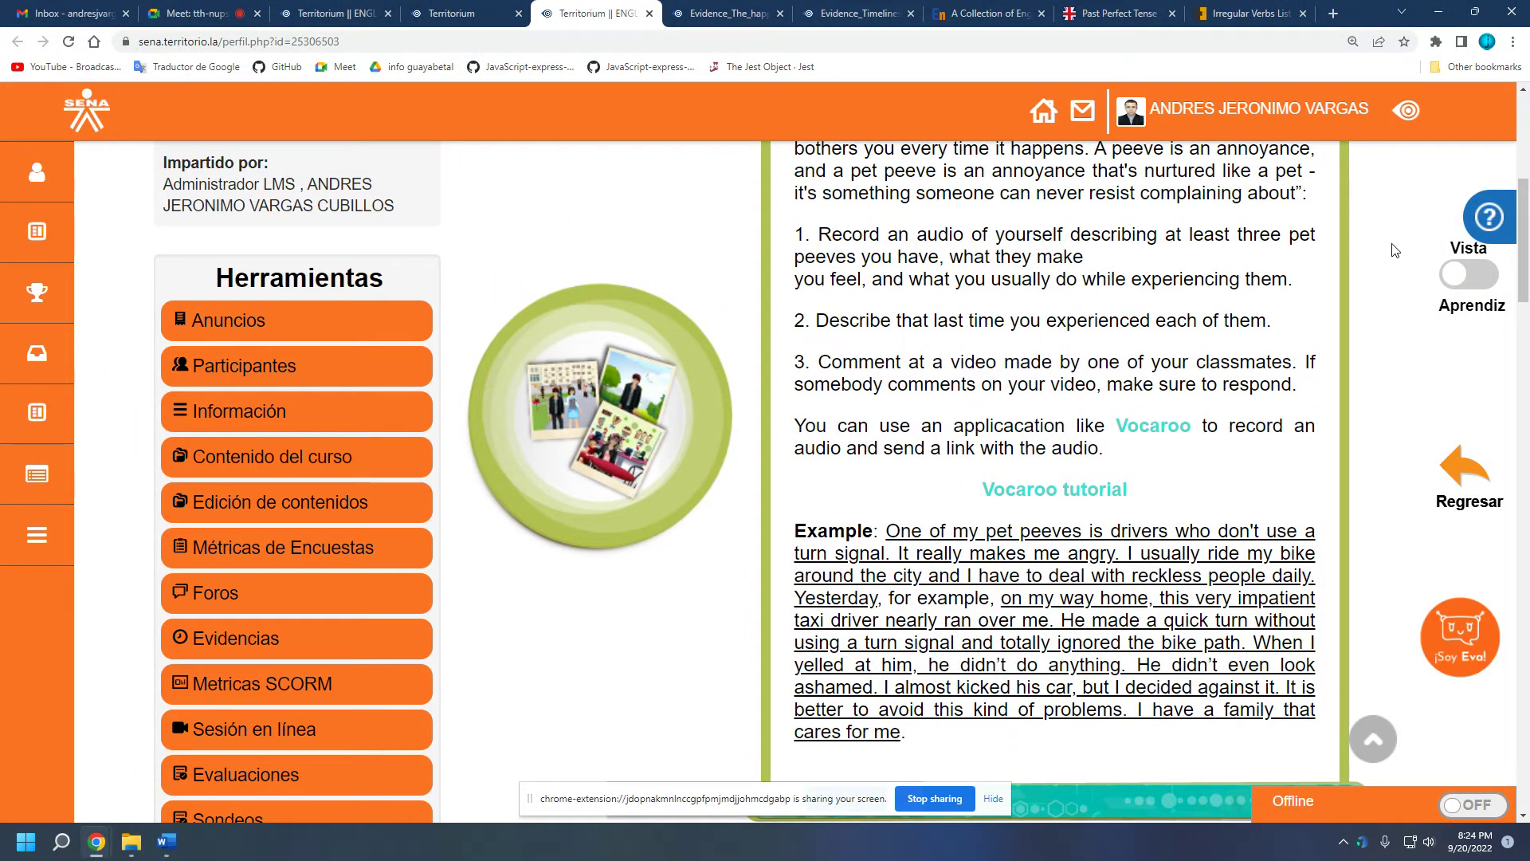
pyautogui.hotkey('ctrl', '+')
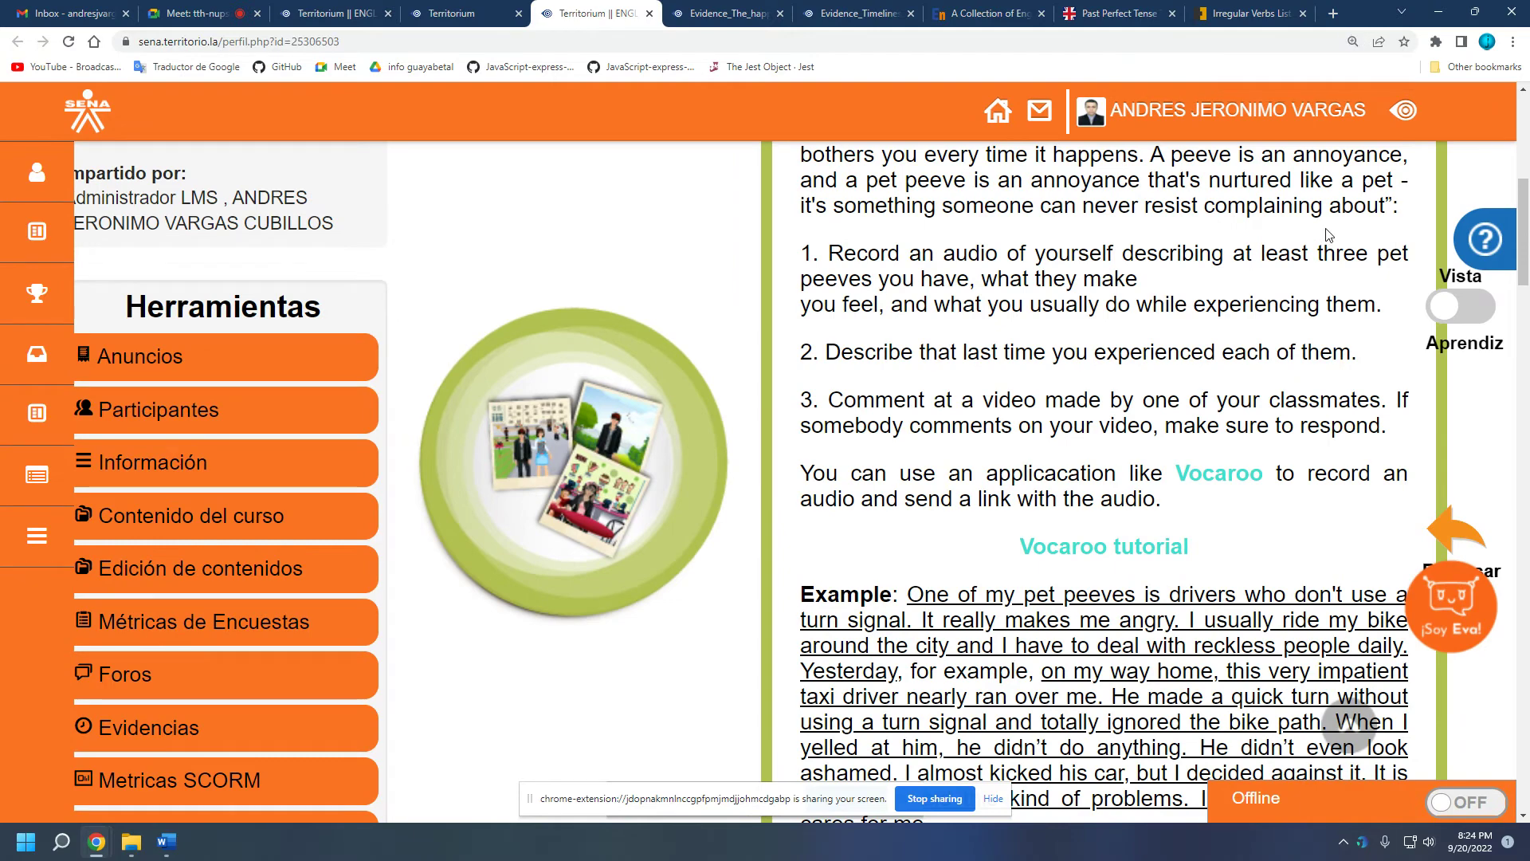
pyautogui.moveTo(1524, 244); pyautogui.dragTo(1526, 282)
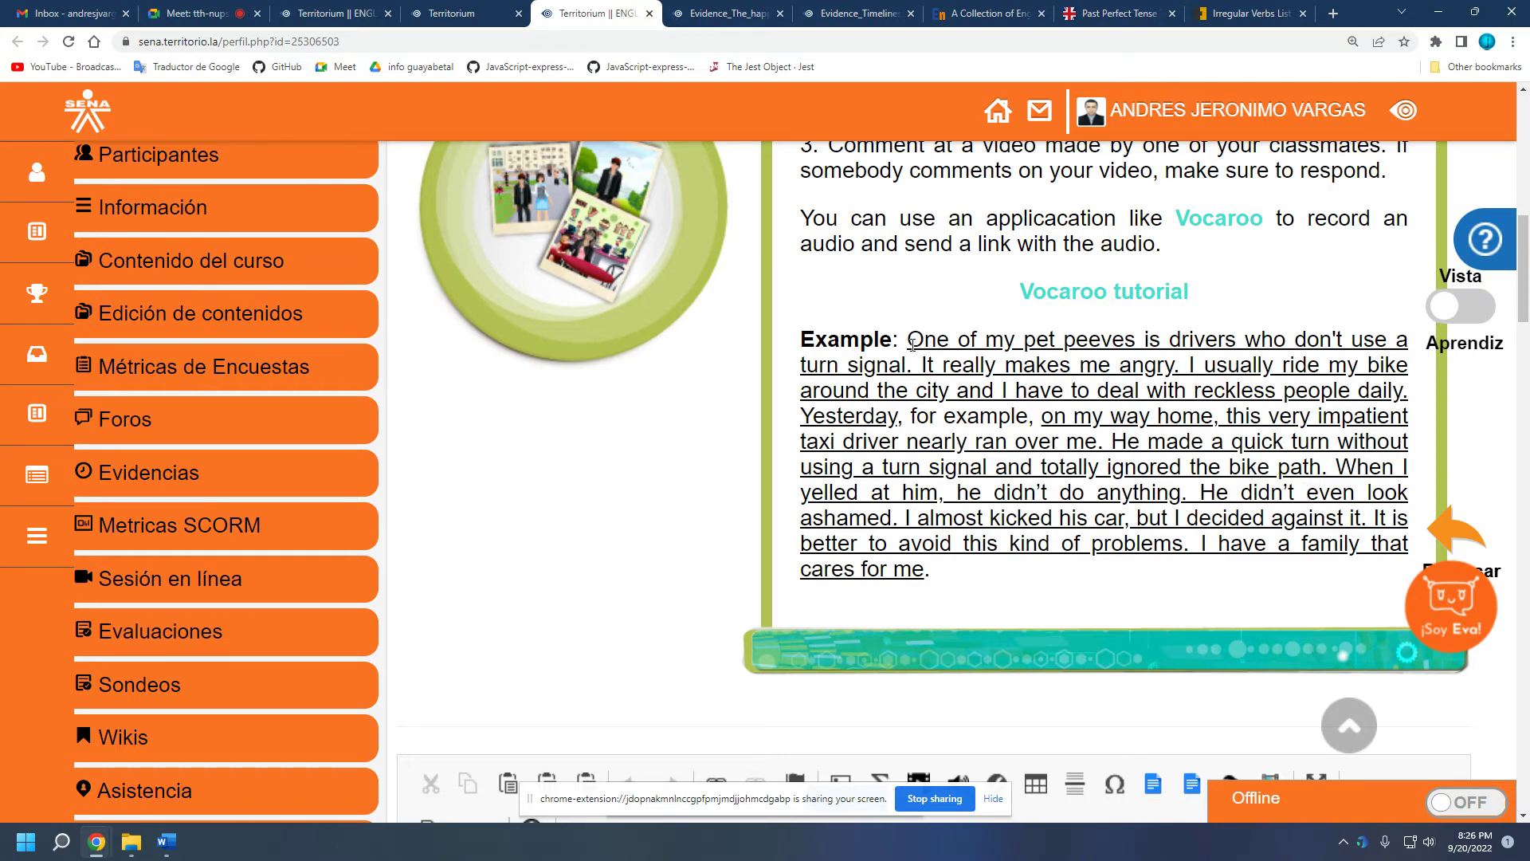
pyautogui.moveTo(914, 341); pyautogui.dragTo(889, 416)
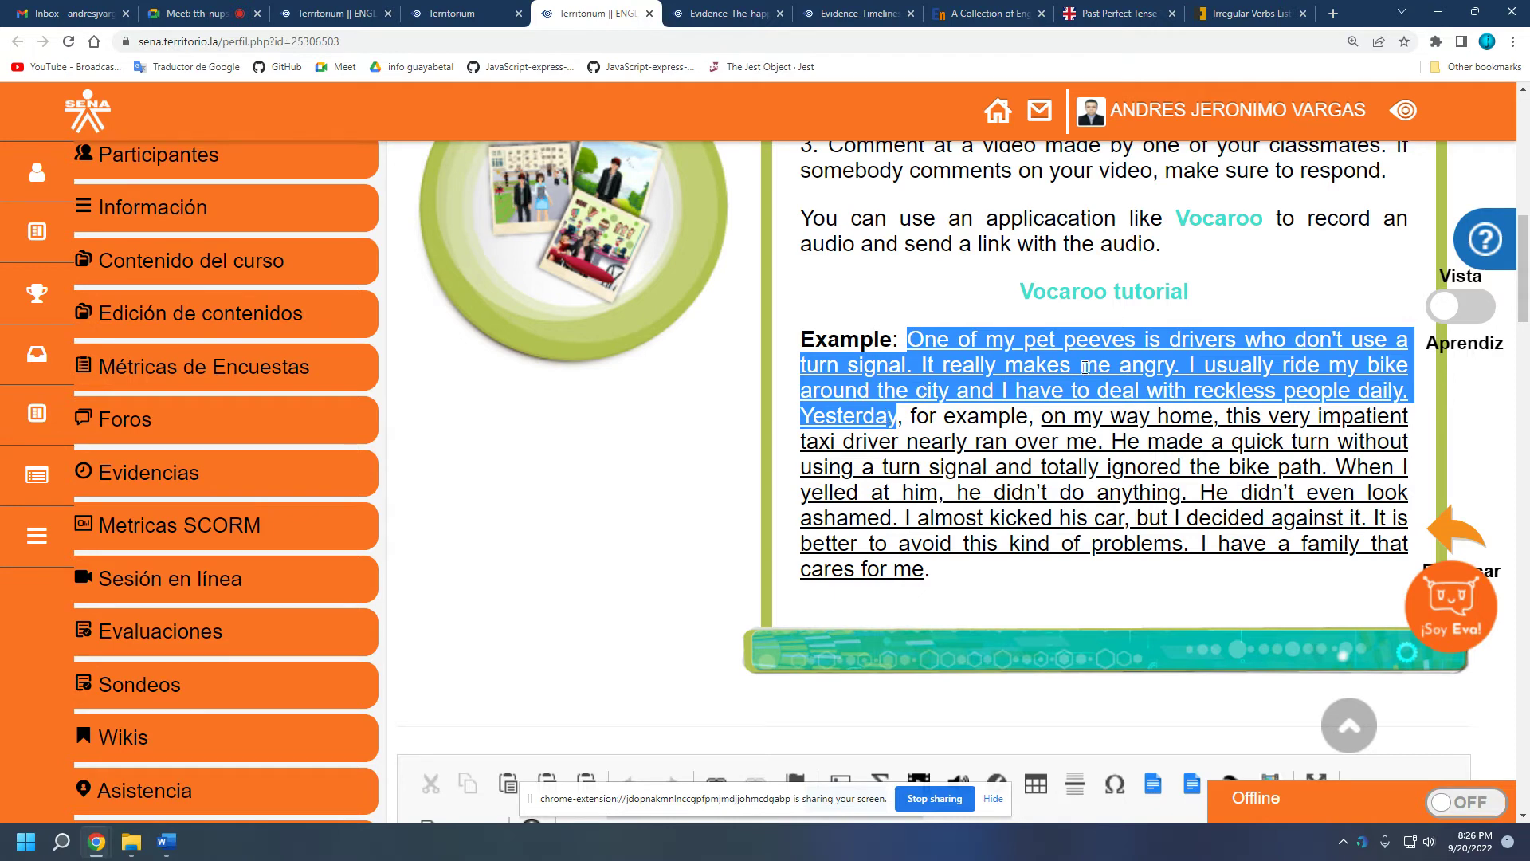
pyautogui.click(1106, 421)
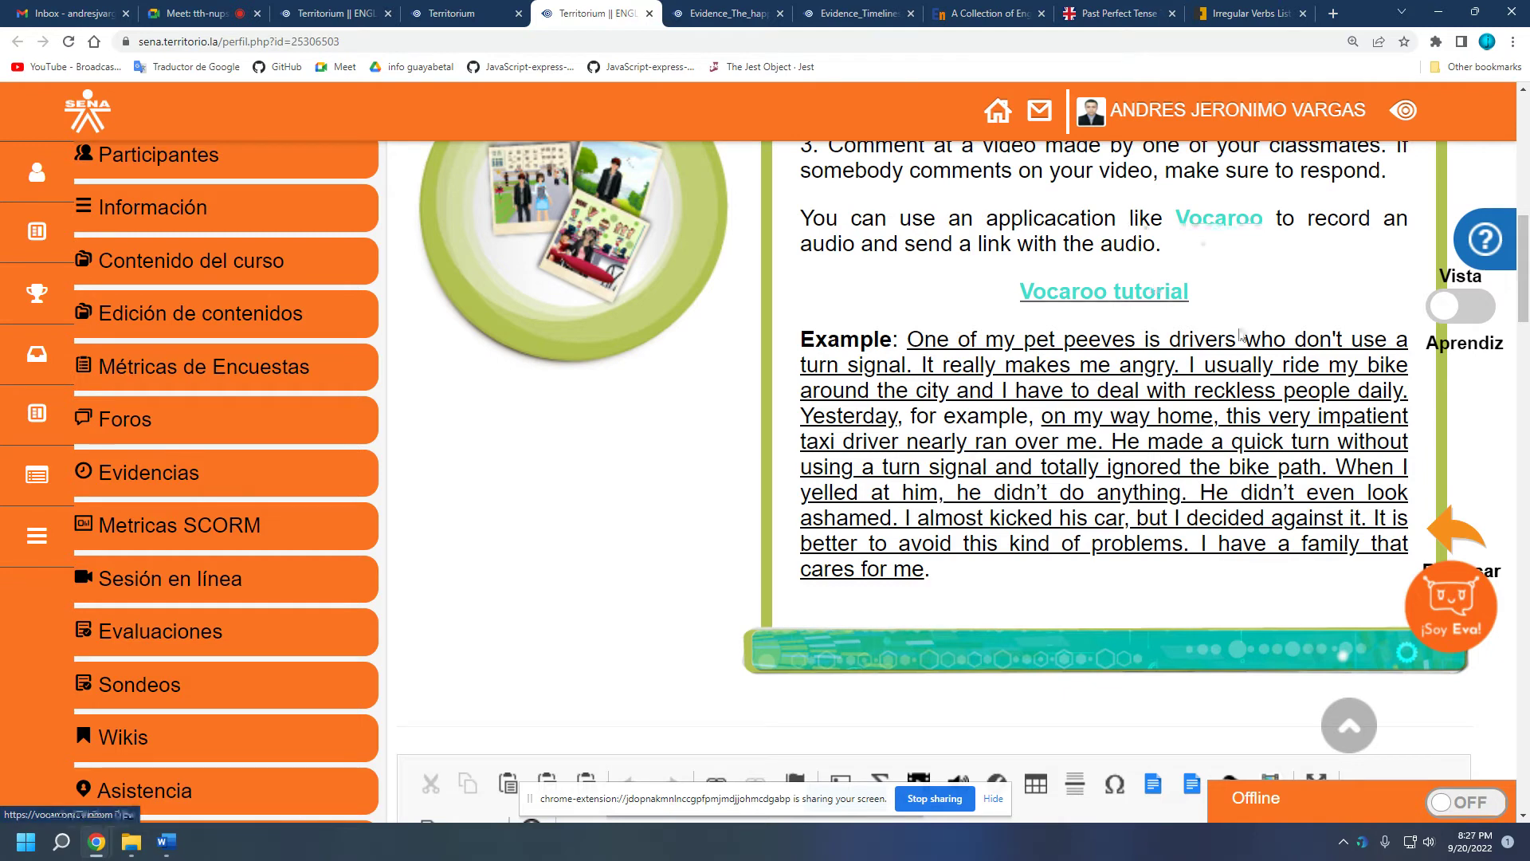
# Record a short audio clip of about 4 seconds in Vocaroo from the linked site, then save it and select its share link.
pyautogui.click(1225, 231)
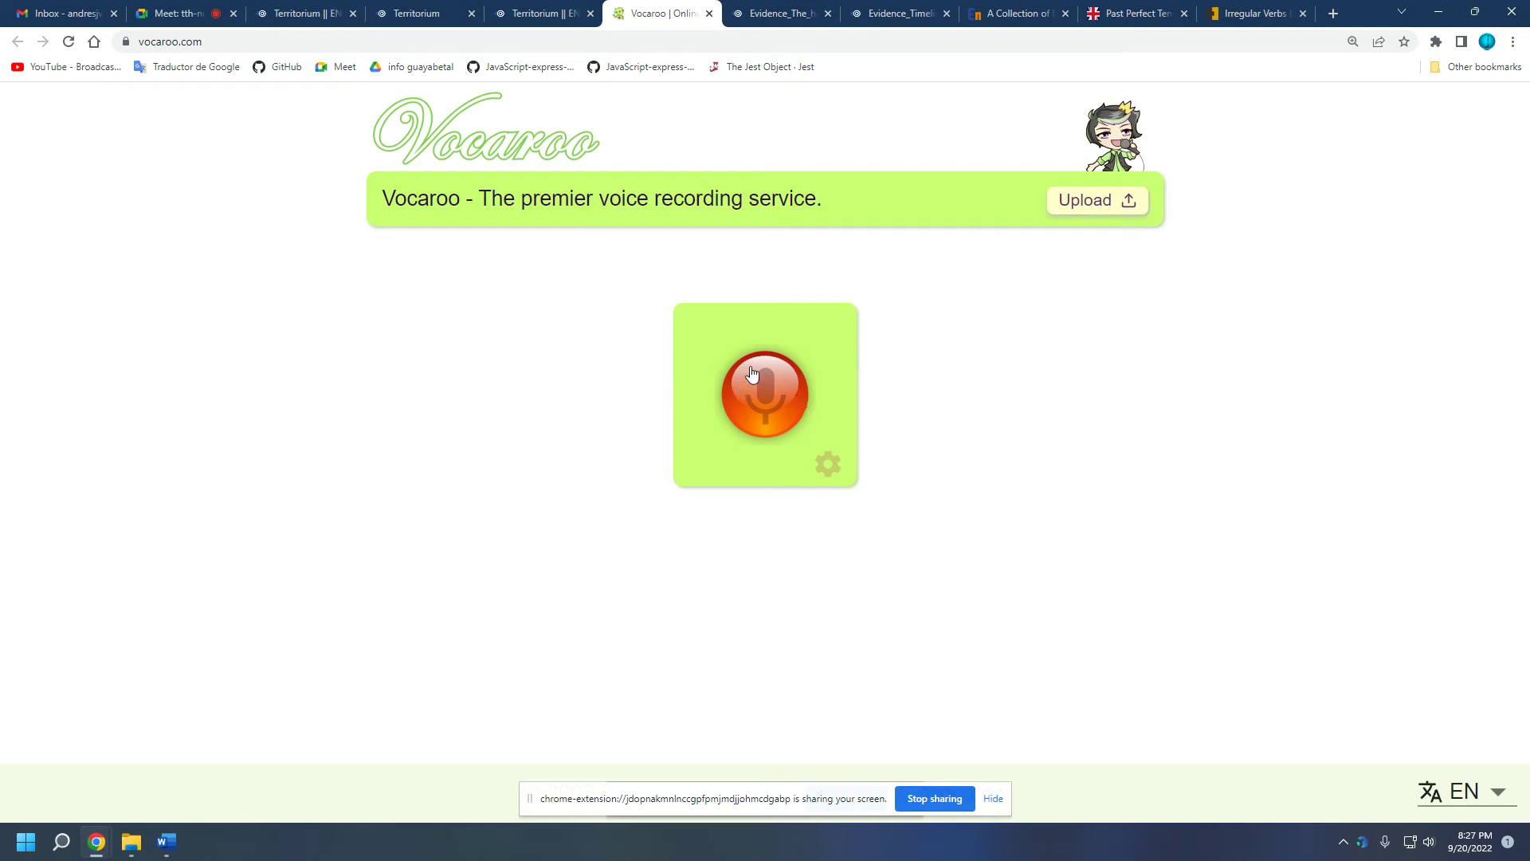
pyautogui.click(773, 396)
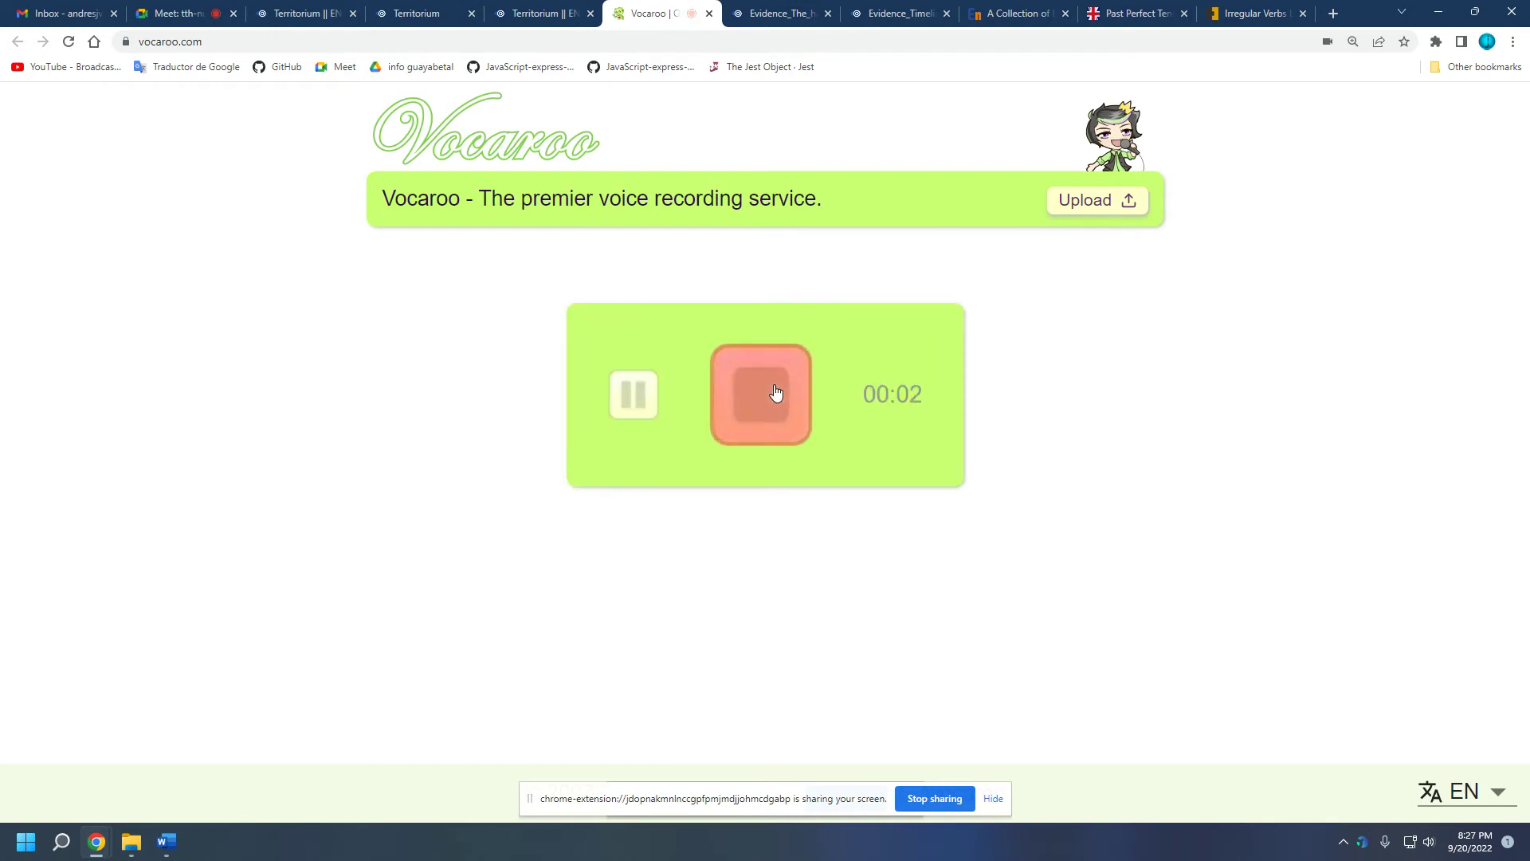
pyautogui.click(777, 384)
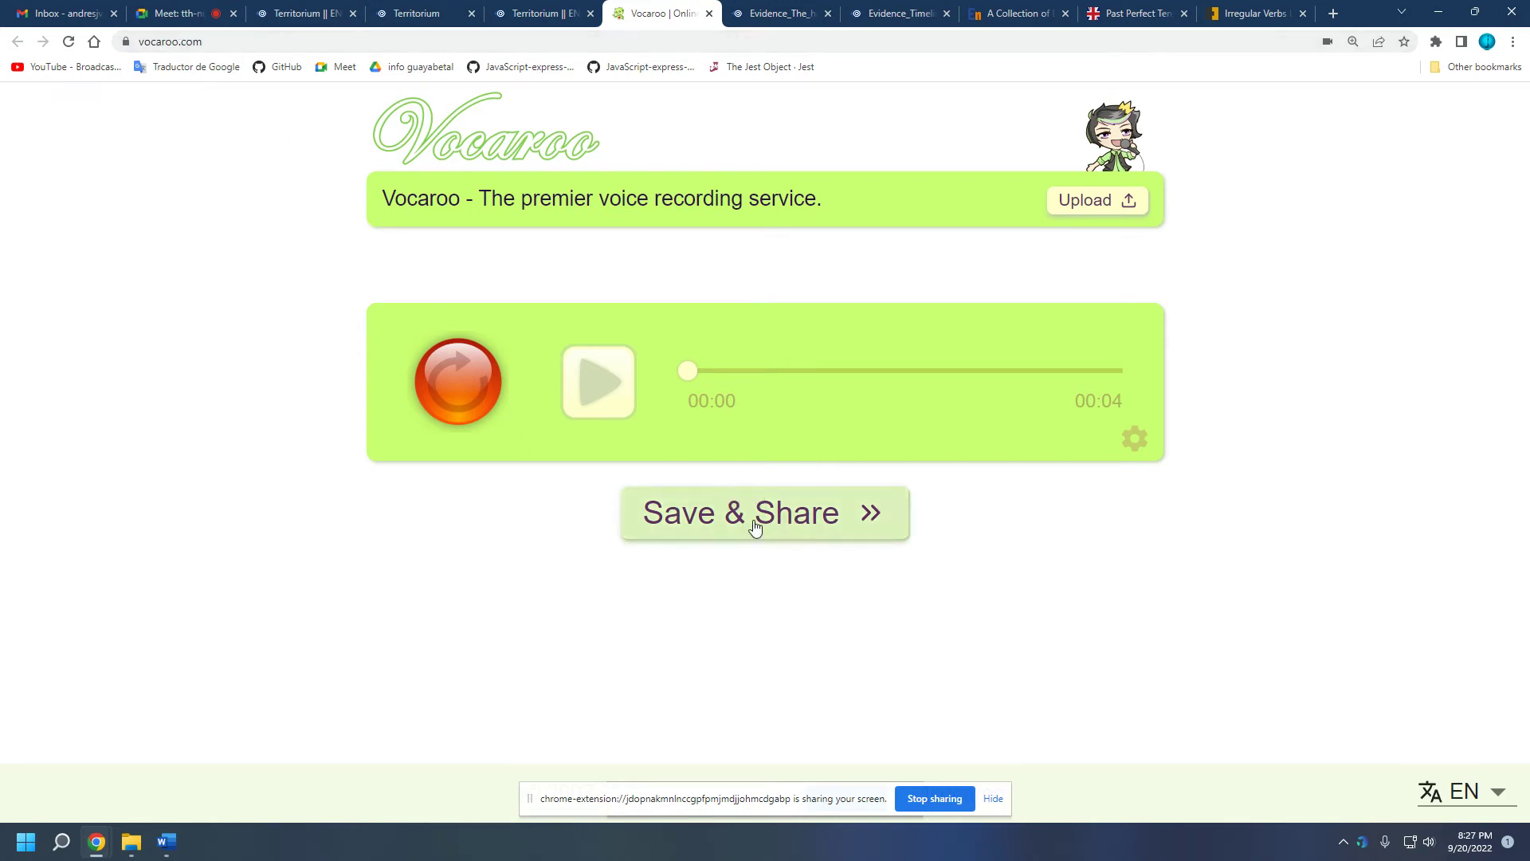
pyautogui.click(779, 523)
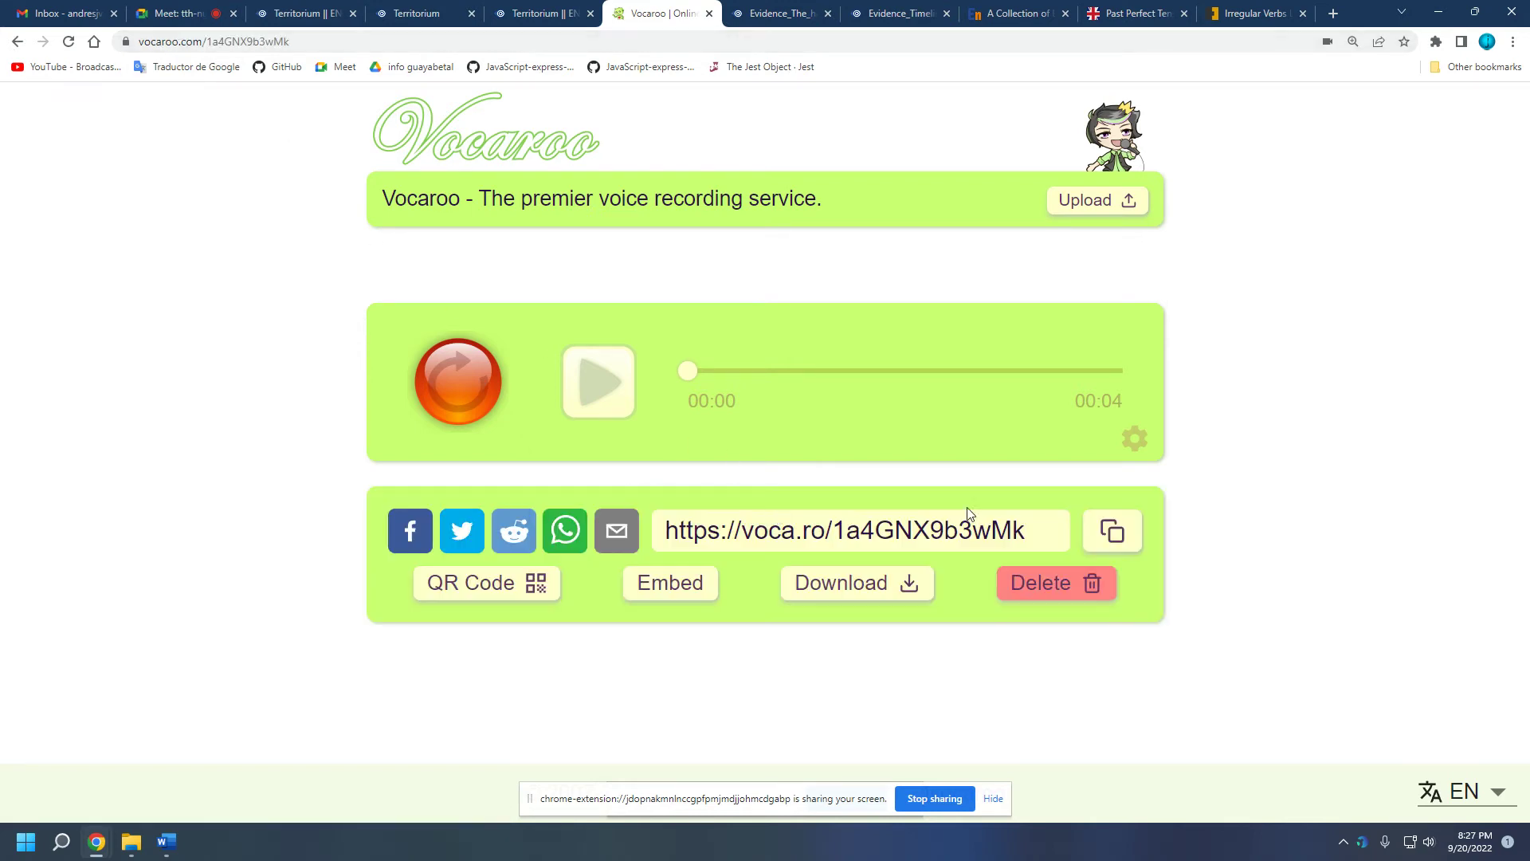
pyautogui.click(760, 532)
pyautogui.click(761, 532)
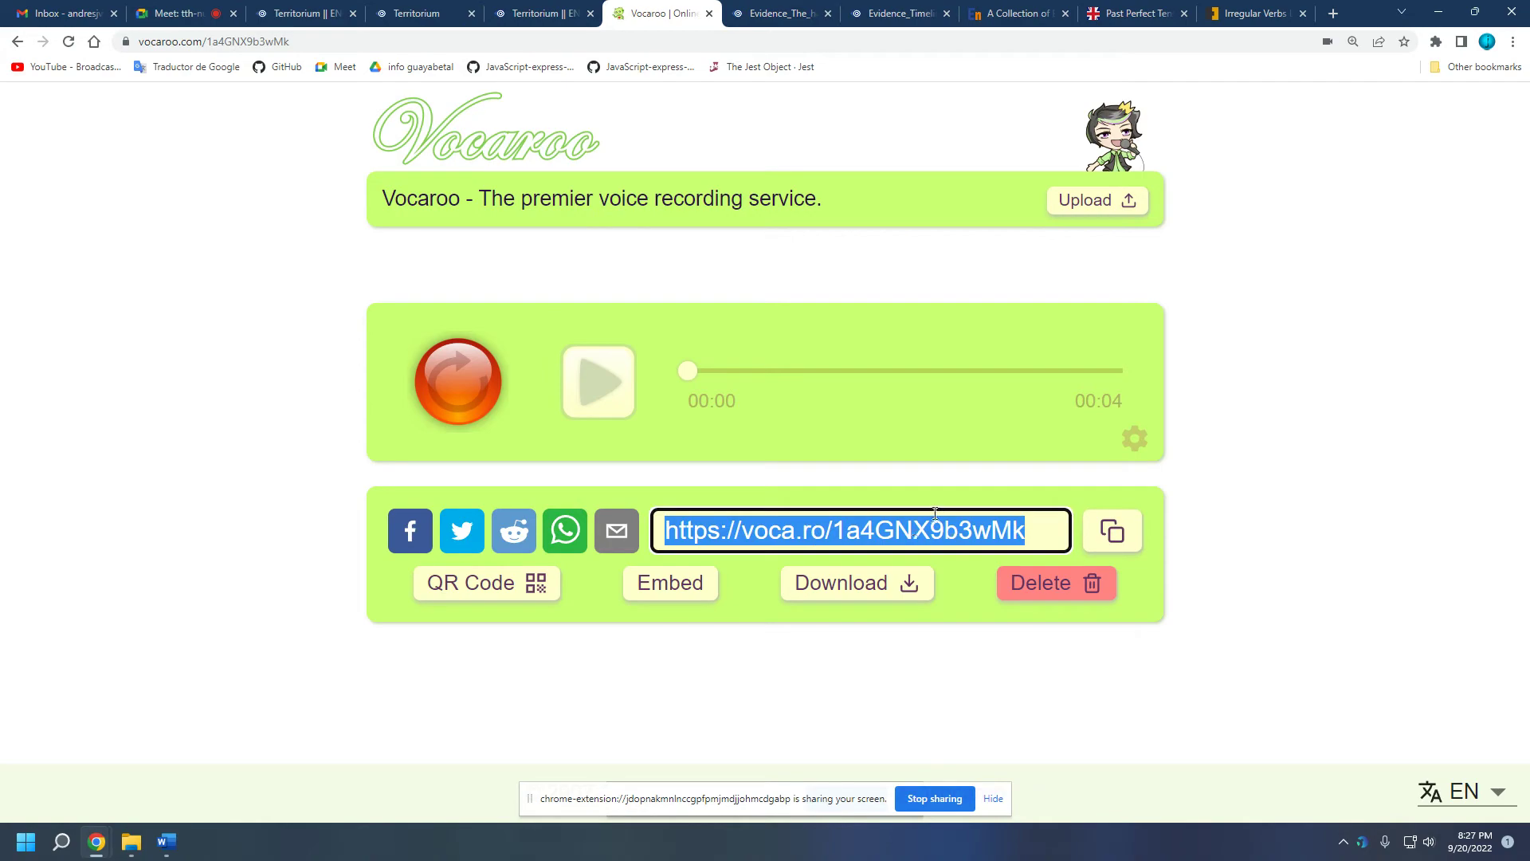
# Return to the blog page and examine the attached Vocaroo audio in a learner's entry and the instructions on using Vocaroo.
pyautogui.hotkey('ctrl', 'shift', 'Tab')
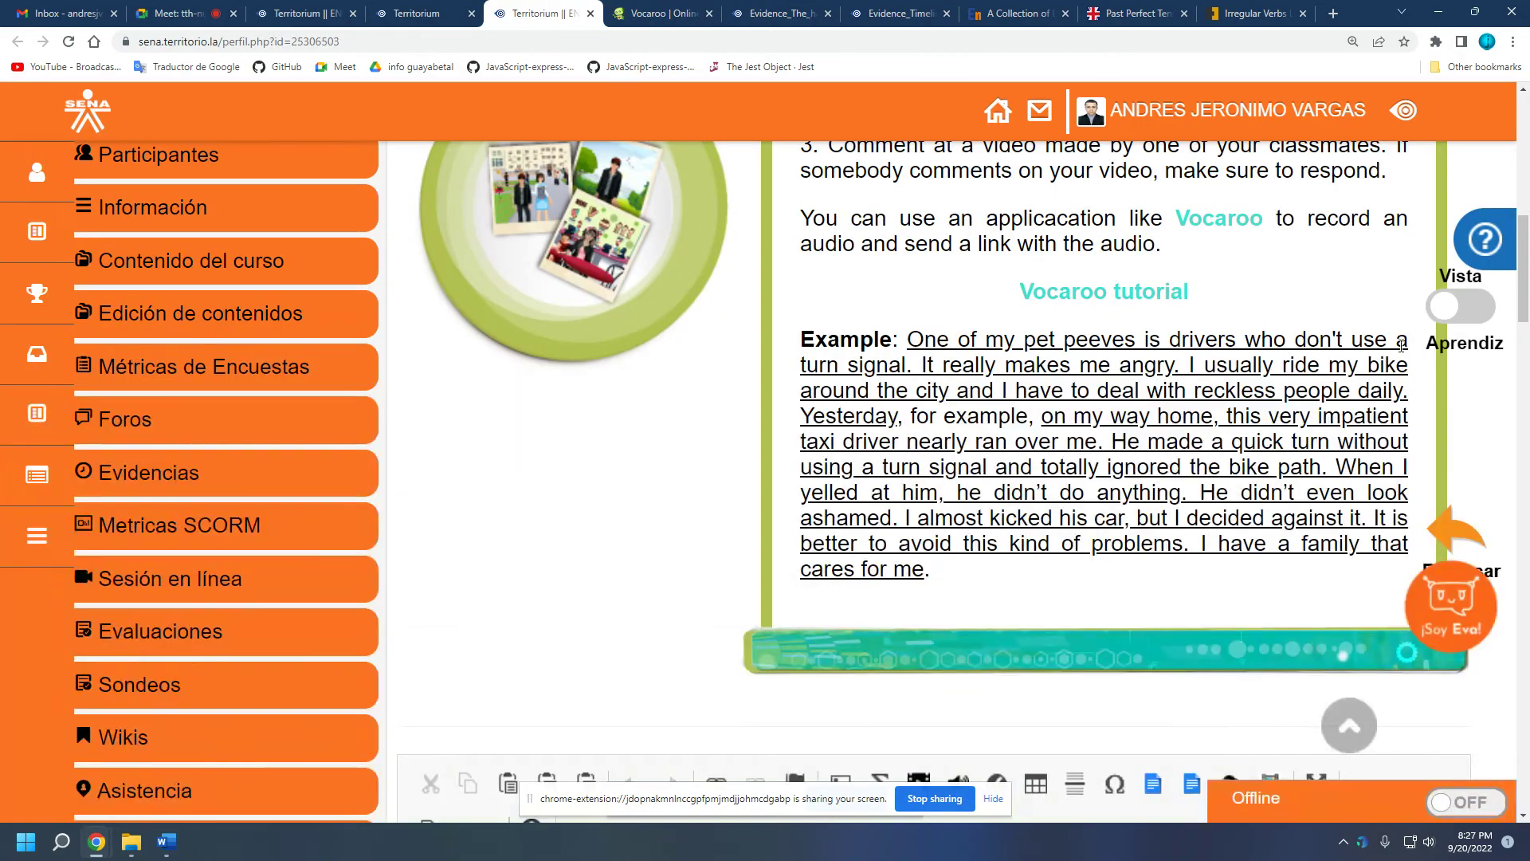
pyautogui.moveTo(1529, 280); pyautogui.dragTo(1529, 542)
pyautogui.scroll(-7, 1528, 542)
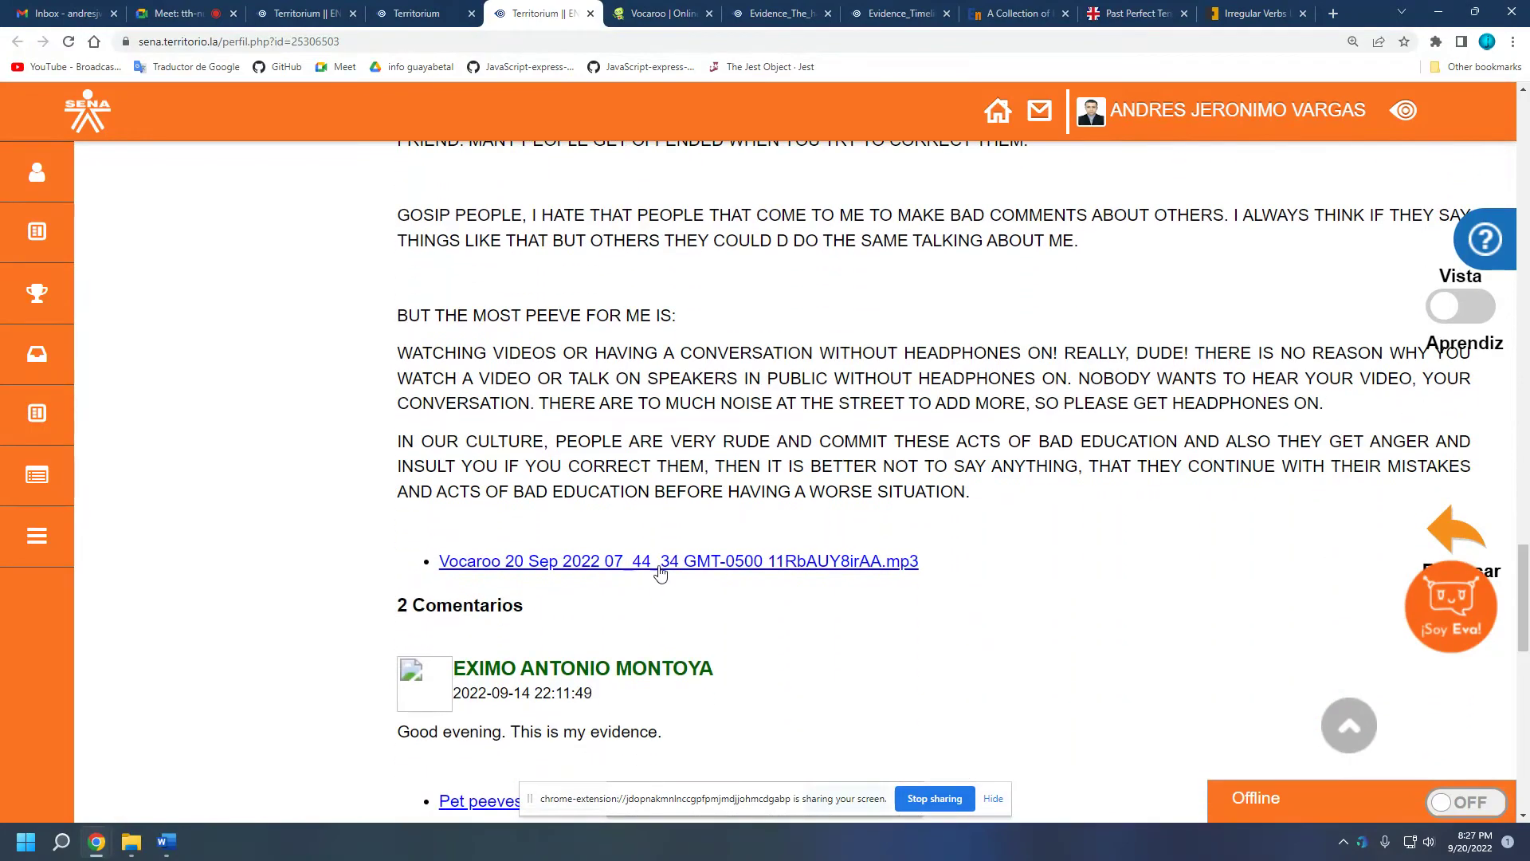
pyautogui.moveTo(1526, 582); pyautogui.dragTo(1528, 206)
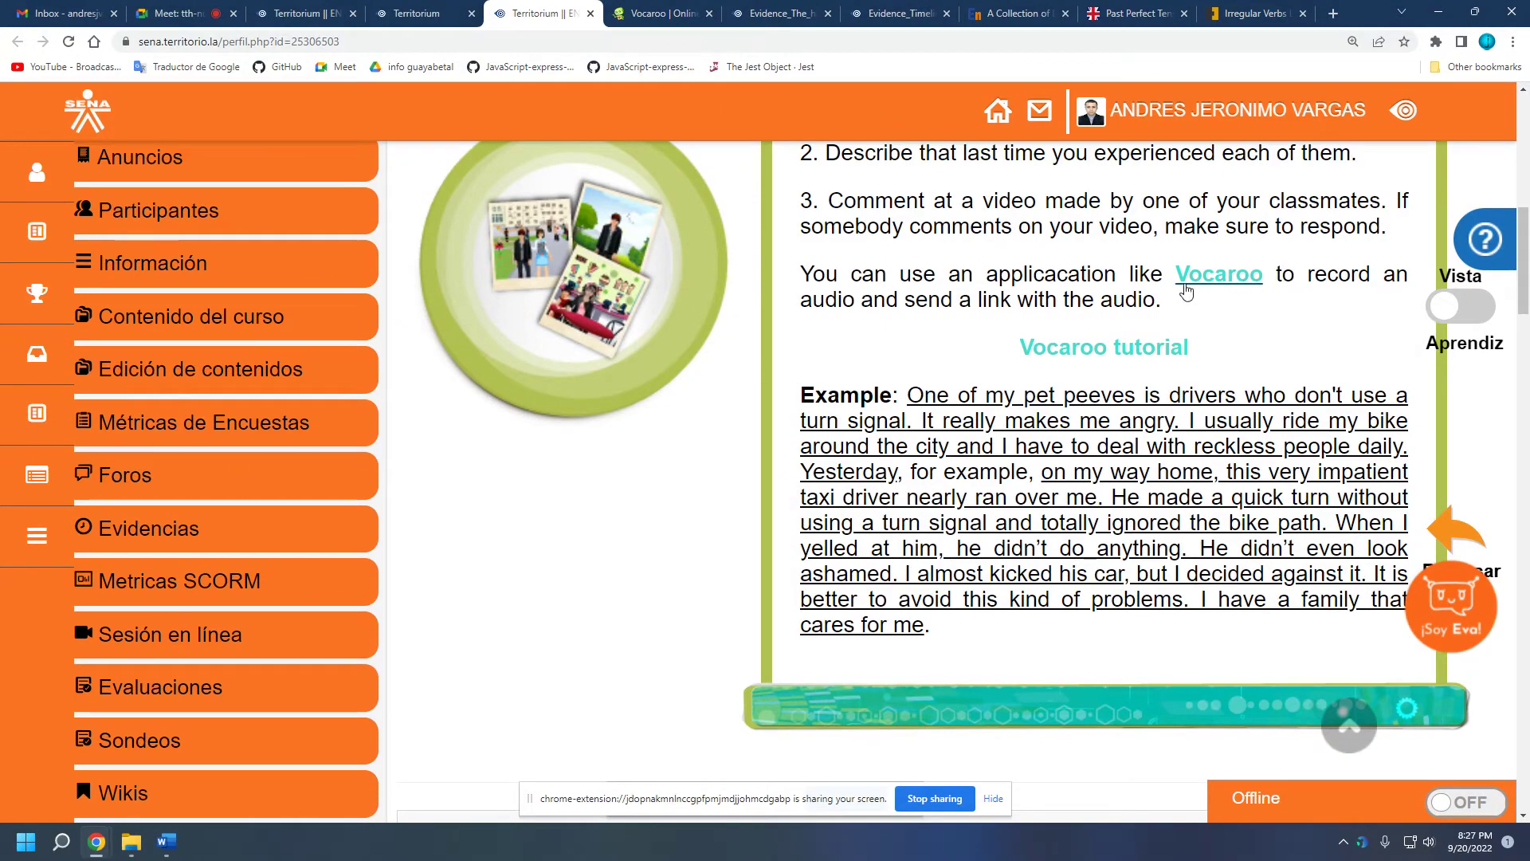
# Draft the blog comment "Hello instructor and fellow apprentices this is my pet-peeve" followed by filler letters, and select the whole line.
pyautogui.moveTo(1529, 275); pyautogui.dragTo(1527, 393)
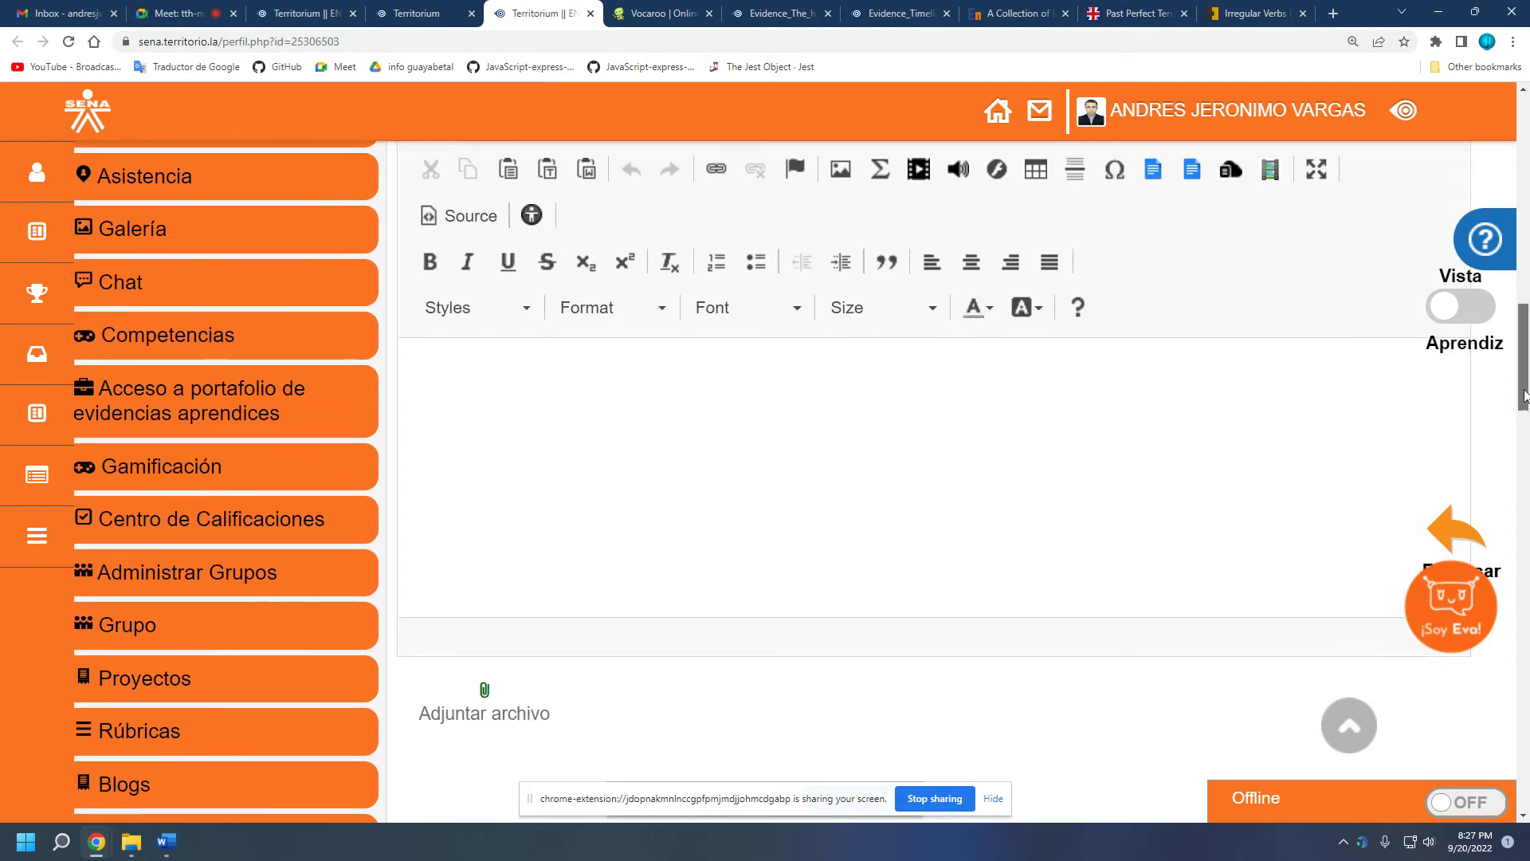
pyautogui.click(512, 478)
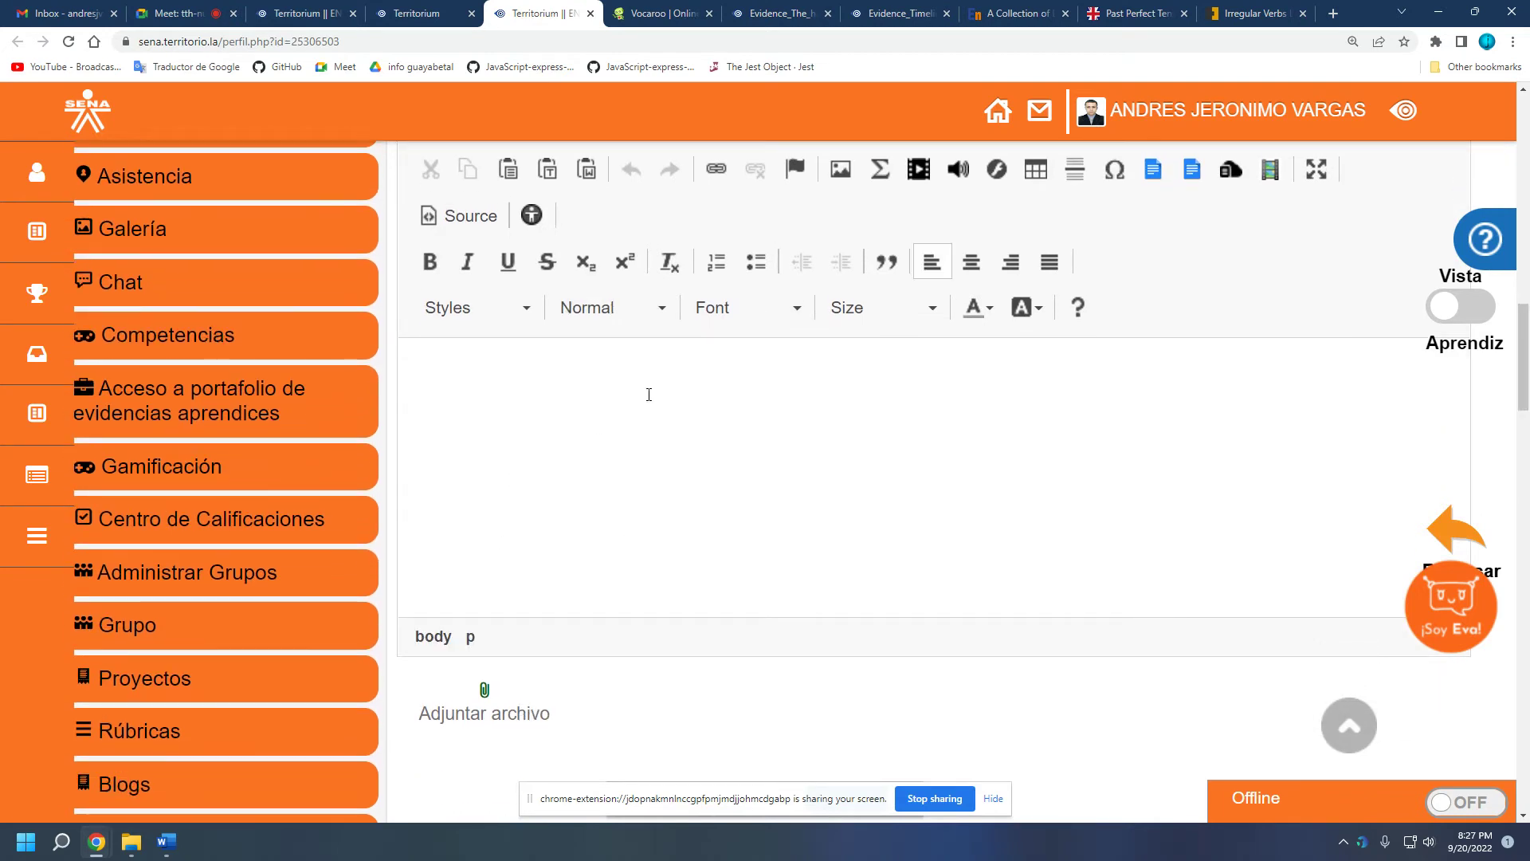
pyautogui.write('Hello inst')
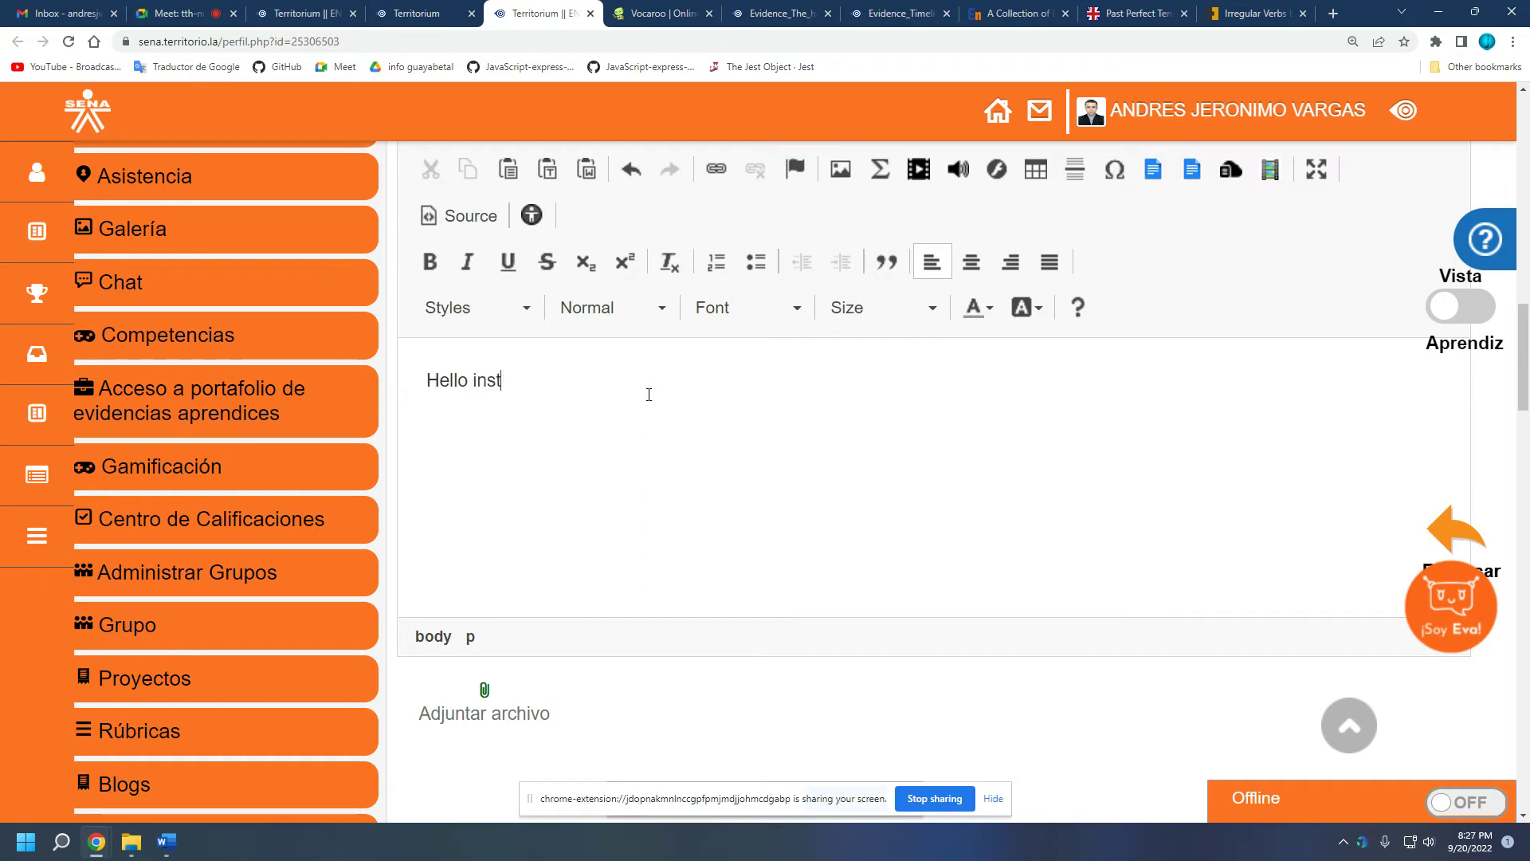
pyautogui.write('ructor and fellow appren')
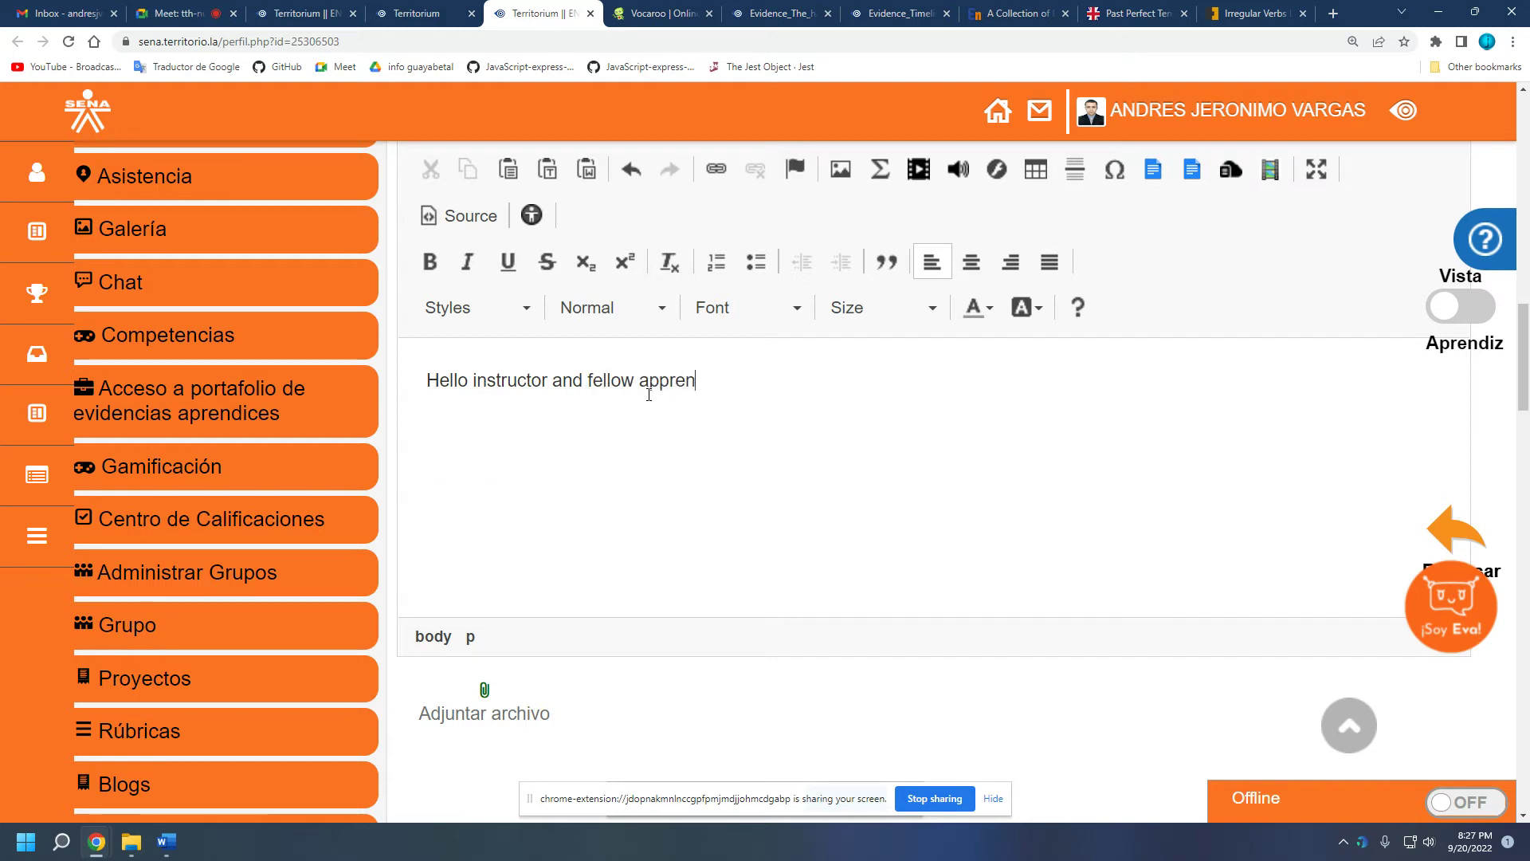
pyautogui.write('tices this is my')
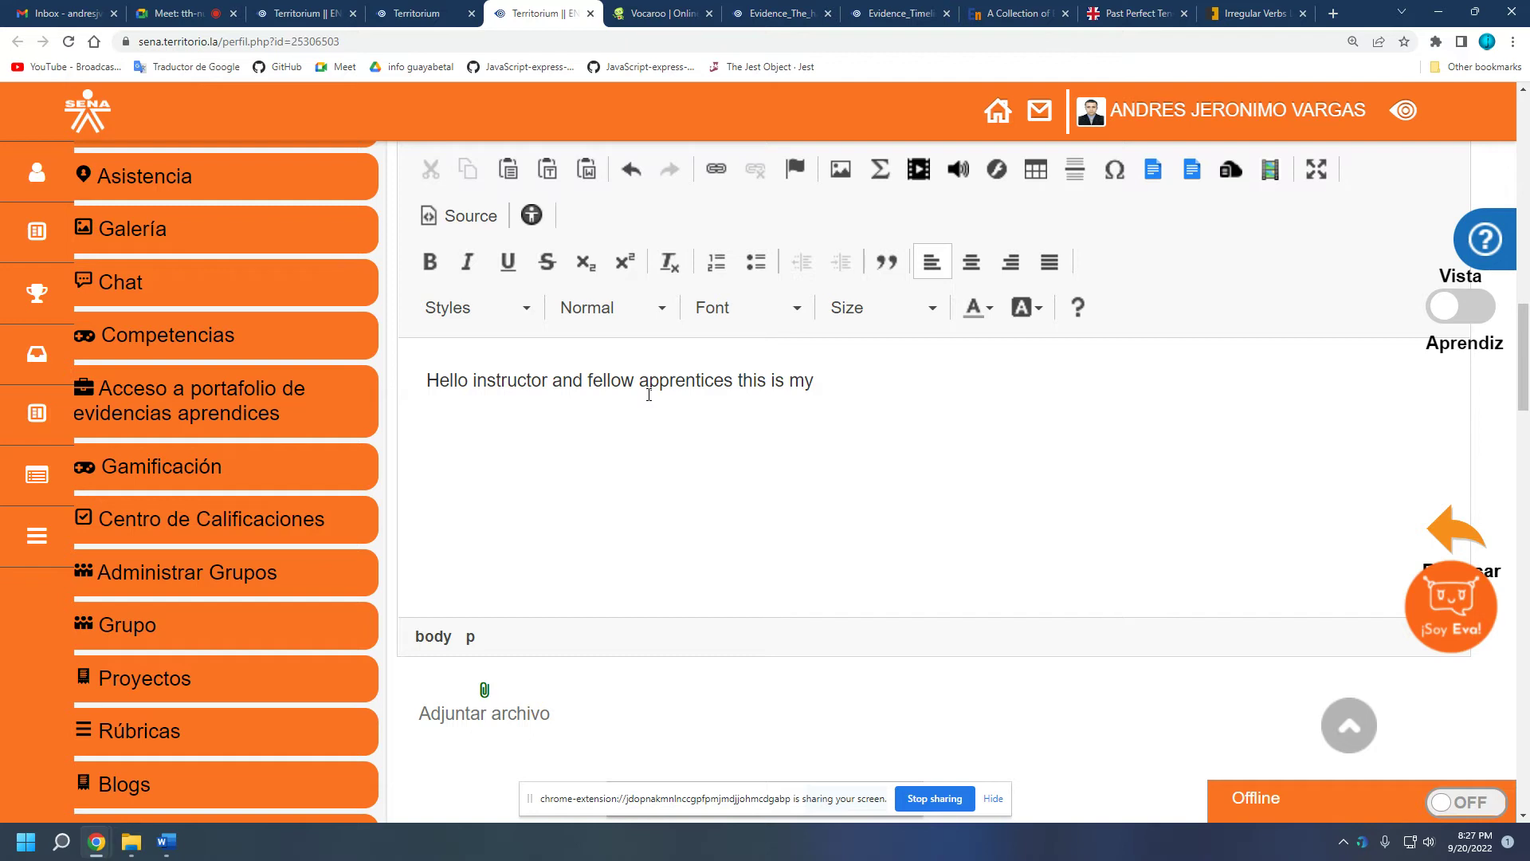
pyautogui.write(' pet-peeve')
pyautogui.write('sdfsdfsdfsdfs')
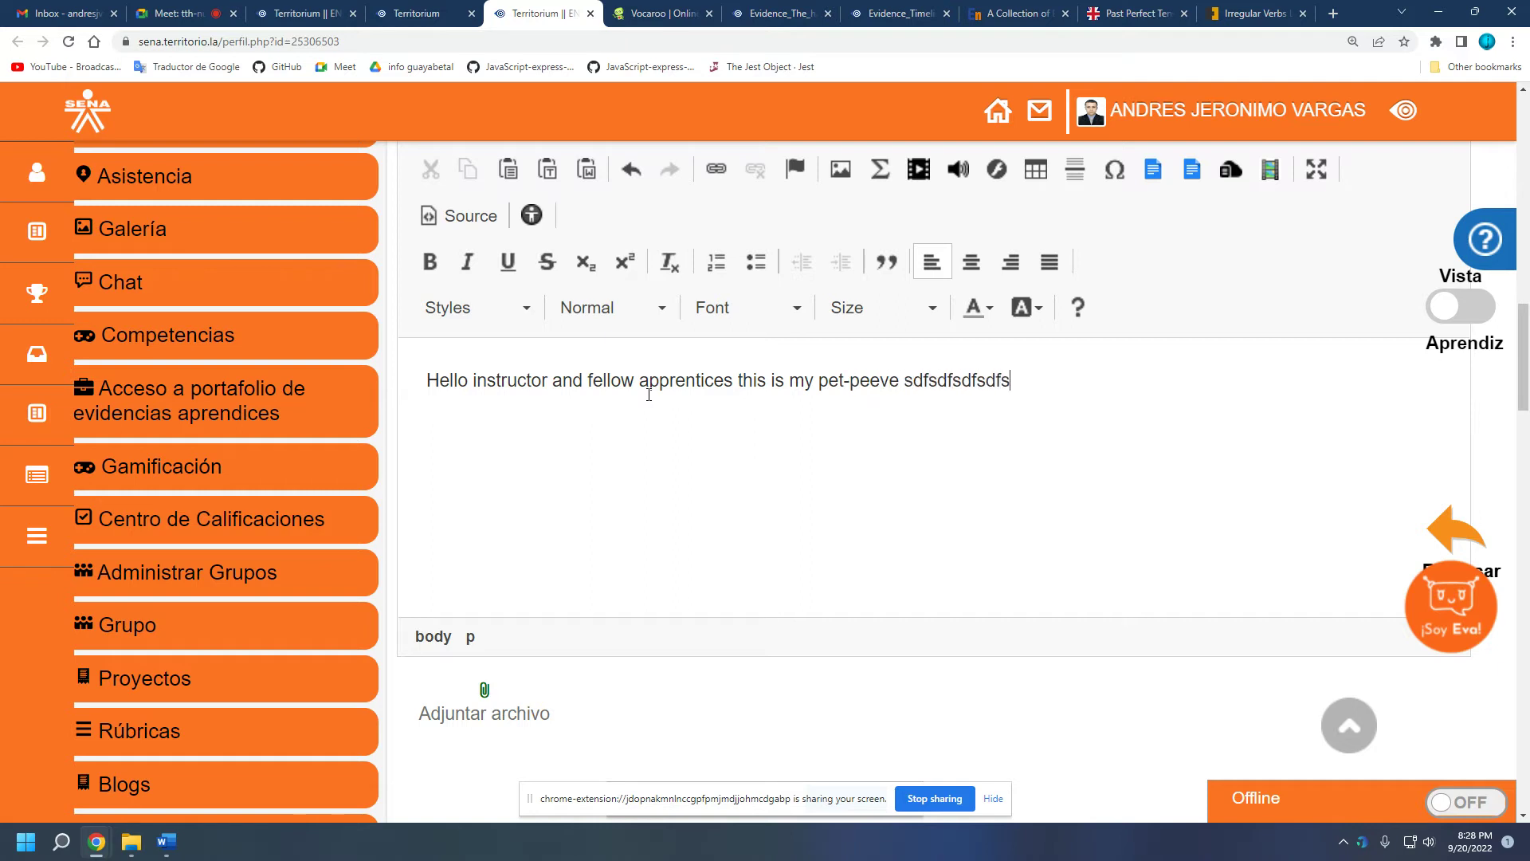
pyautogui.write('zzxxxxxxxxxxxxxxxxxxxxx')
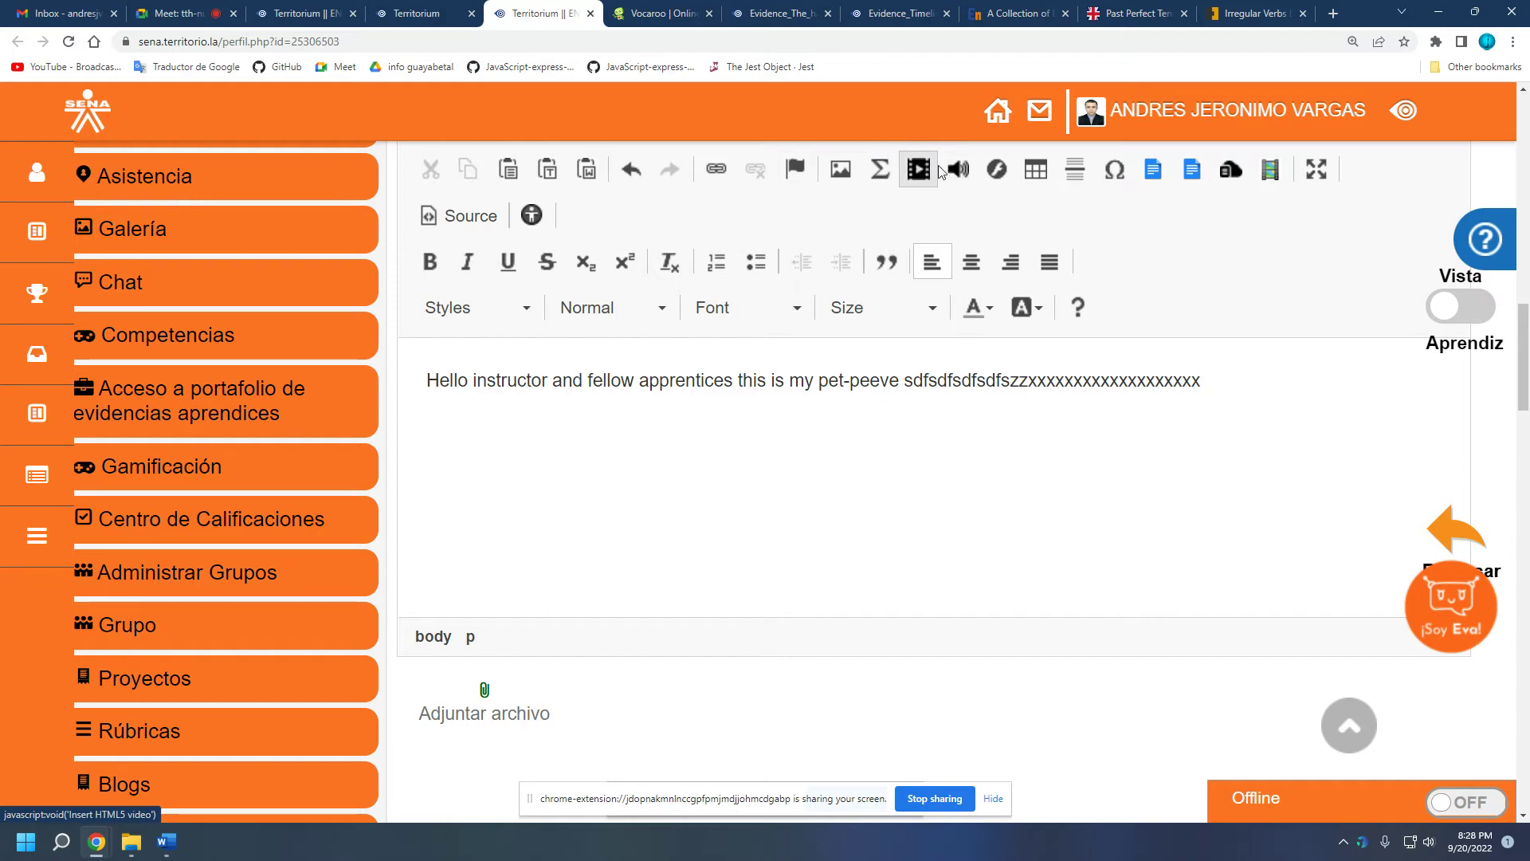
pyautogui.tripleClick(1217, 383)
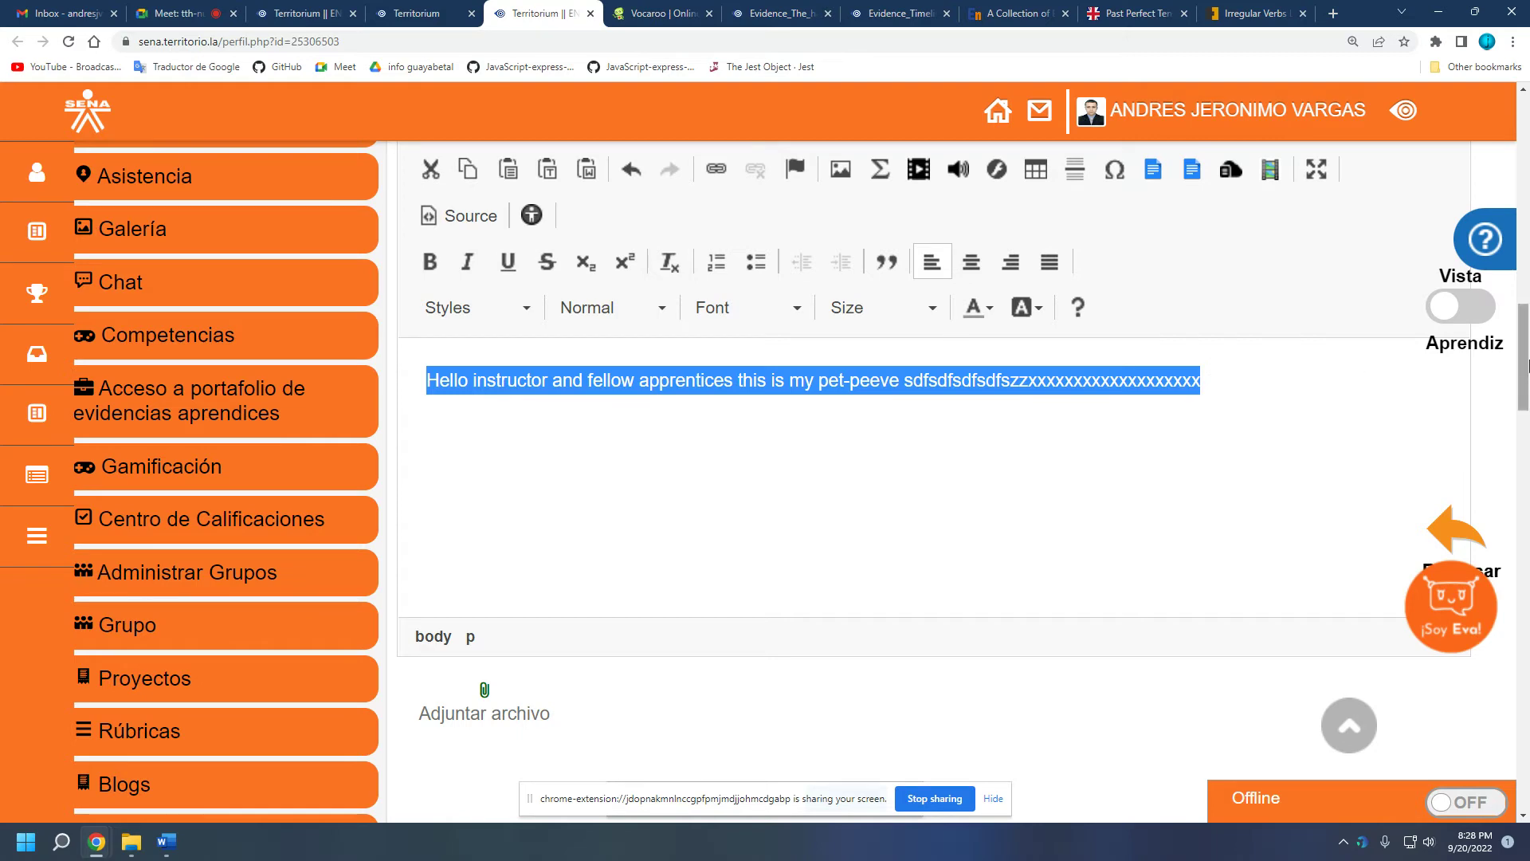
# Go back to the course's Activity 2 Evidences page and advance to the interactive activity "What happened to me!".
pyautogui.moveTo(1525, 345); pyautogui.dragTo(1516, 252)
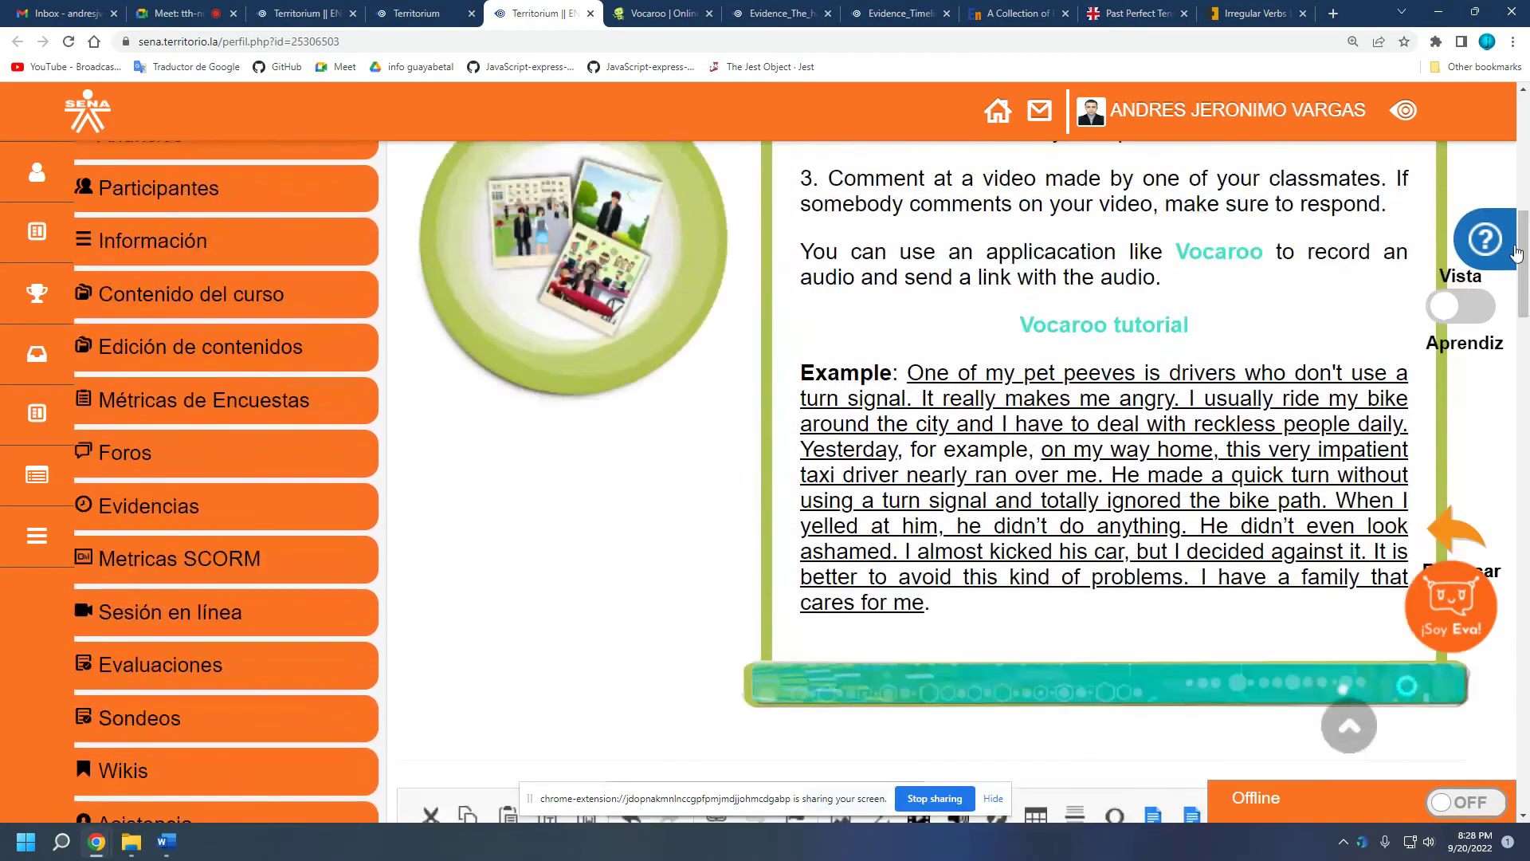
pyautogui.click(180, 6)
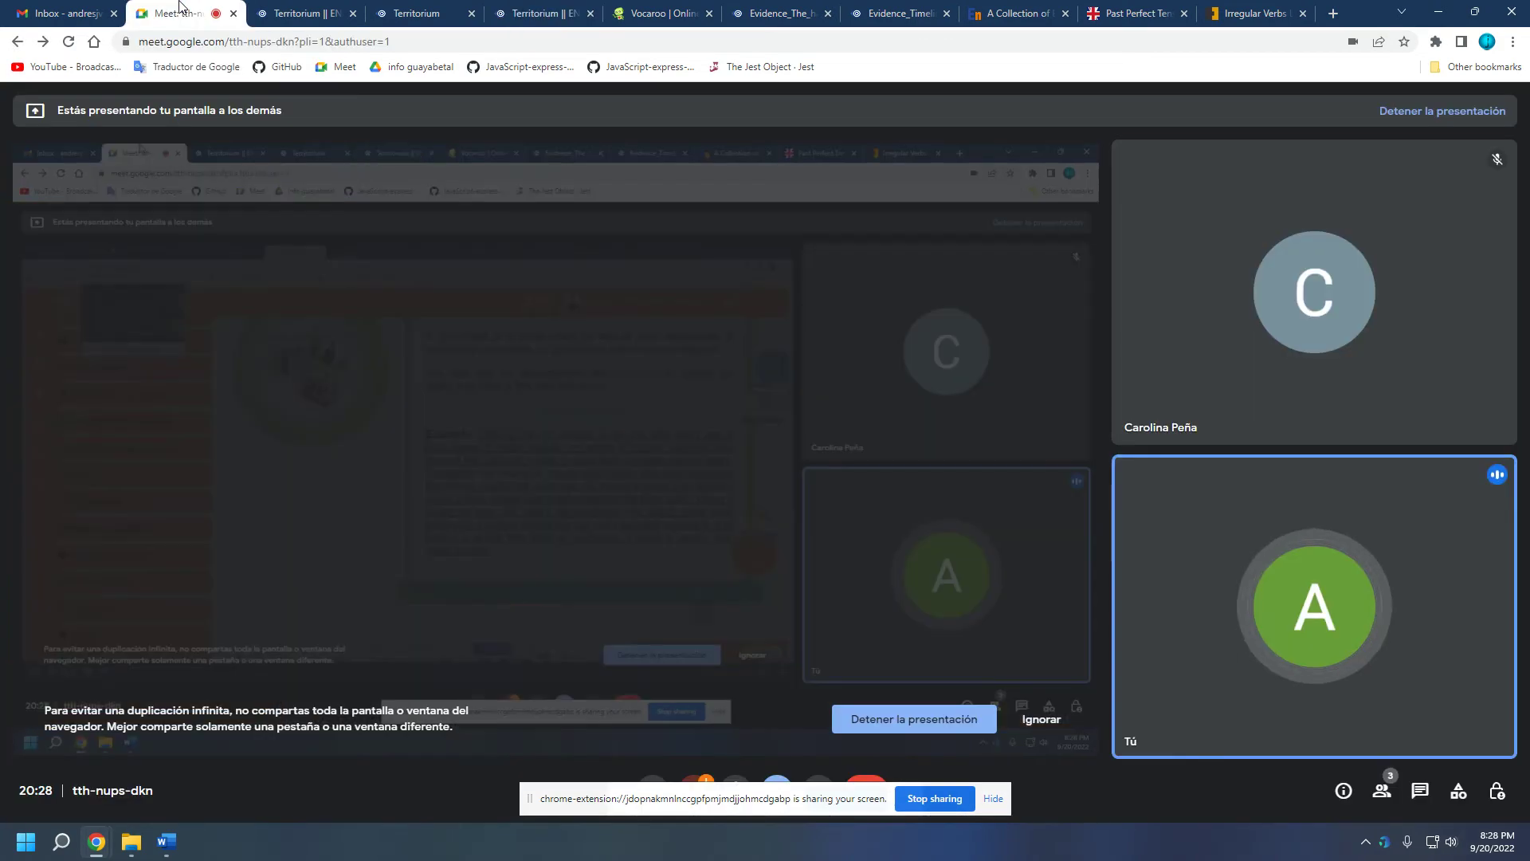
pyautogui.click(446, 13)
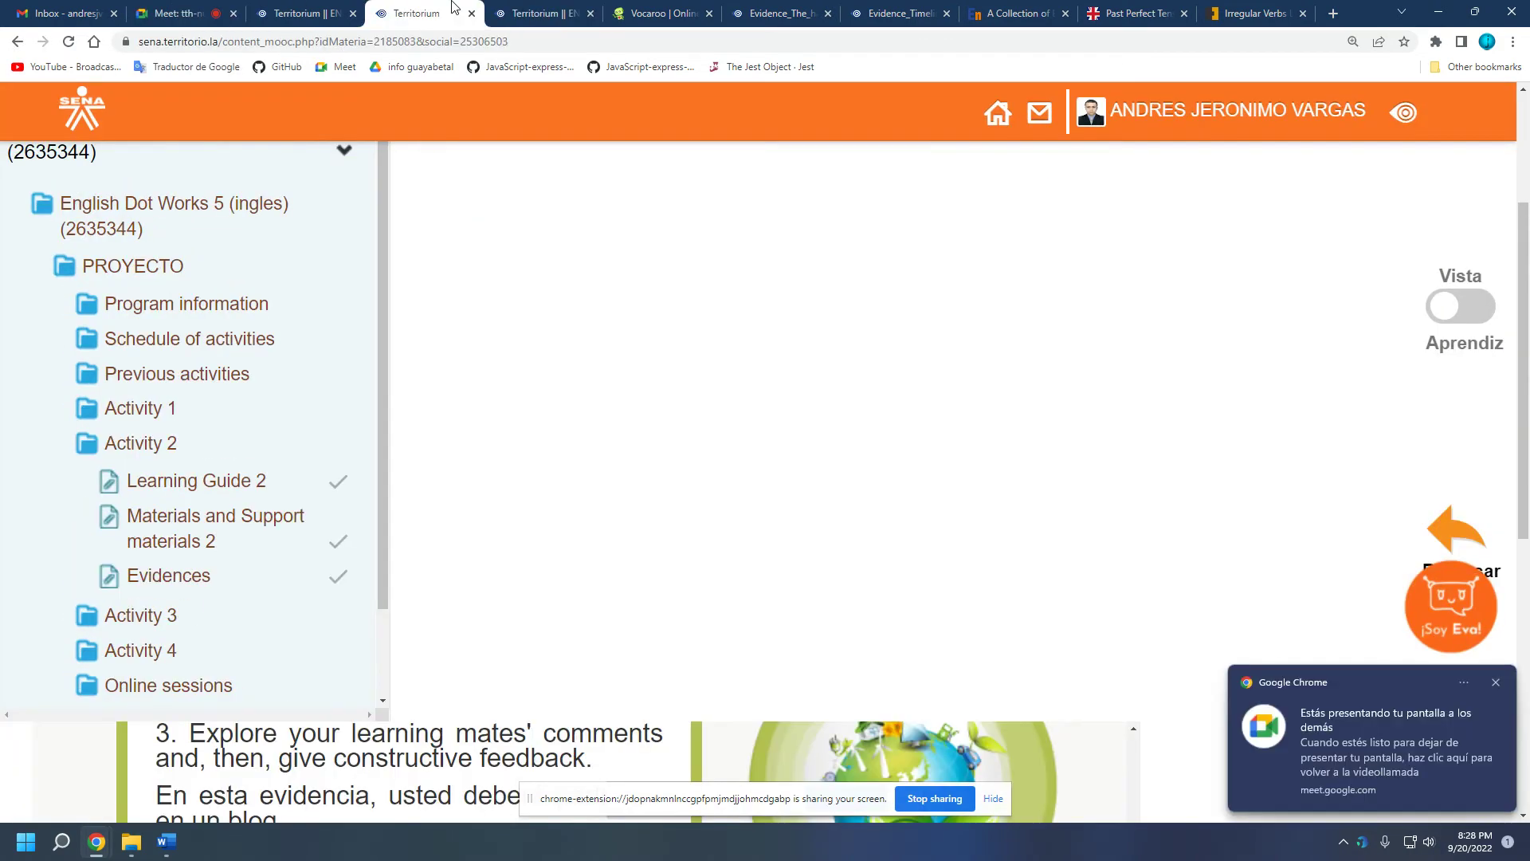
pyautogui.click(539, 11)
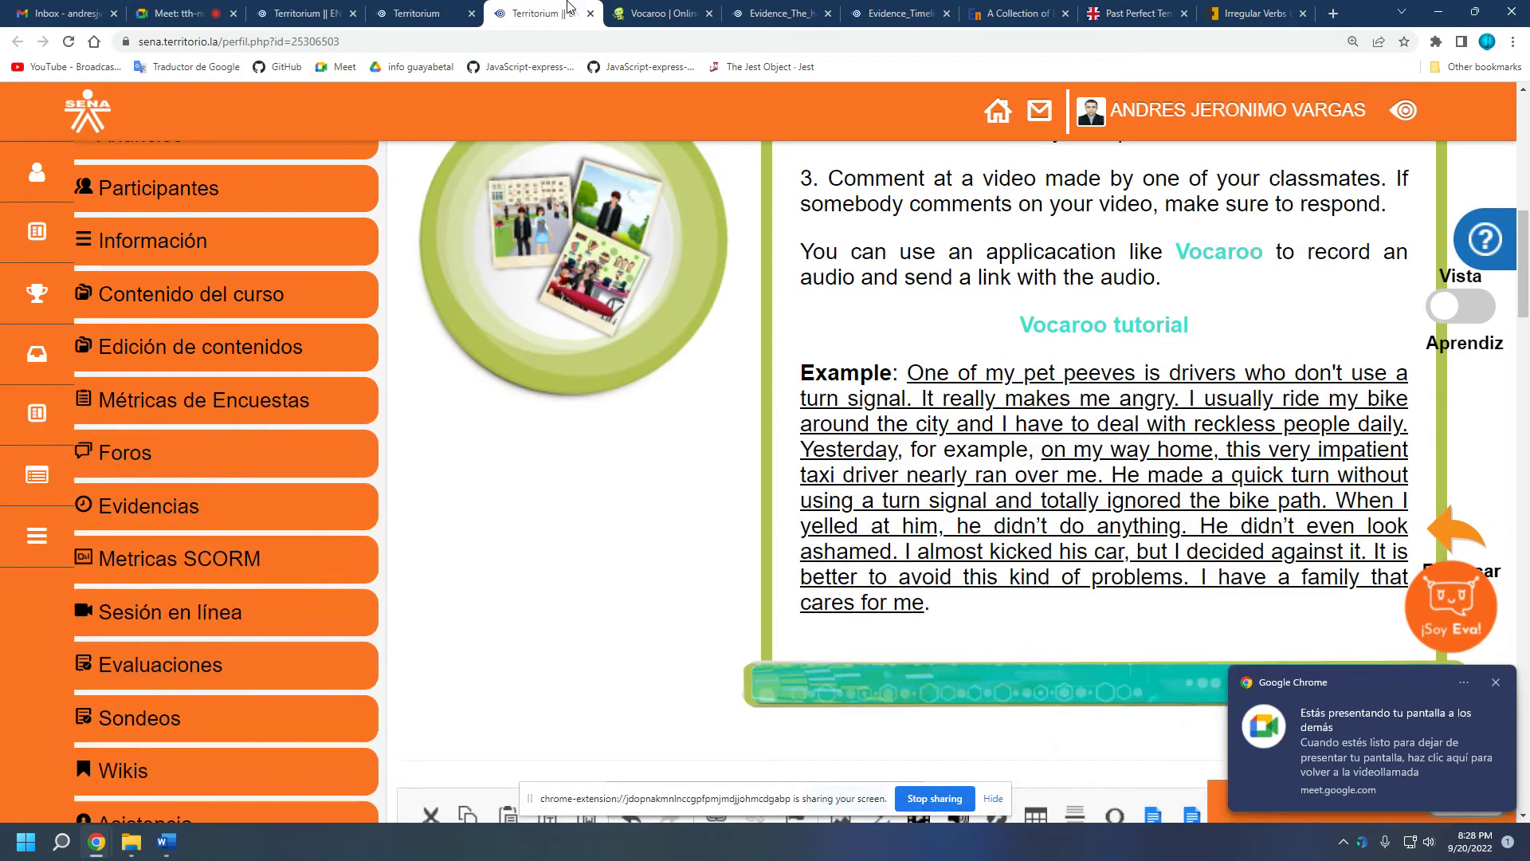
pyautogui.click(454, 8)
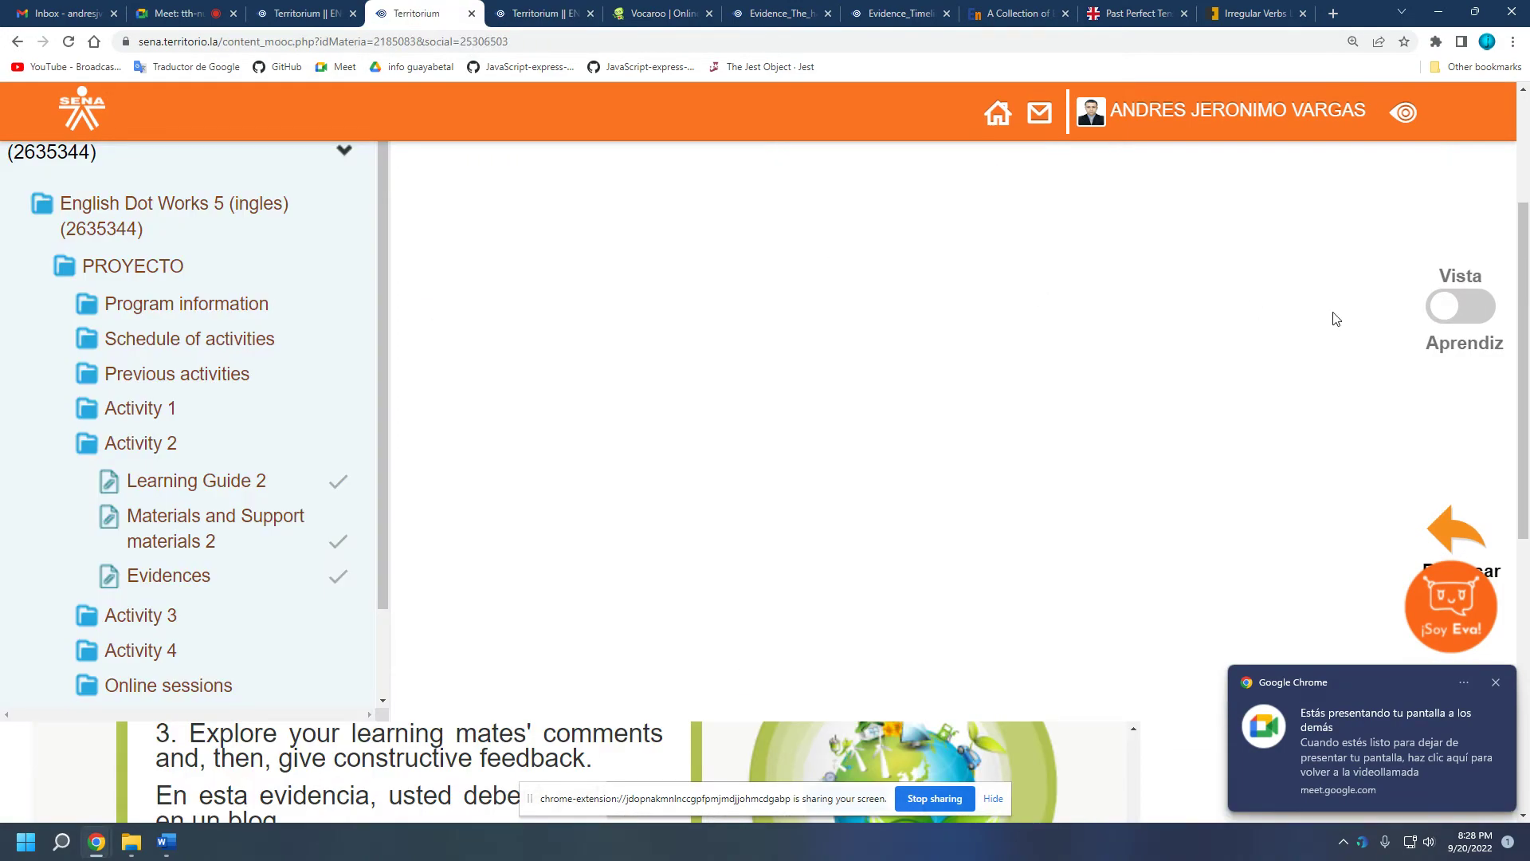
pyautogui.hotkey('ctrl', '-')
pyautogui.hotkey('ctrl', '-')
pyautogui.hotkey('ctrl', '-')
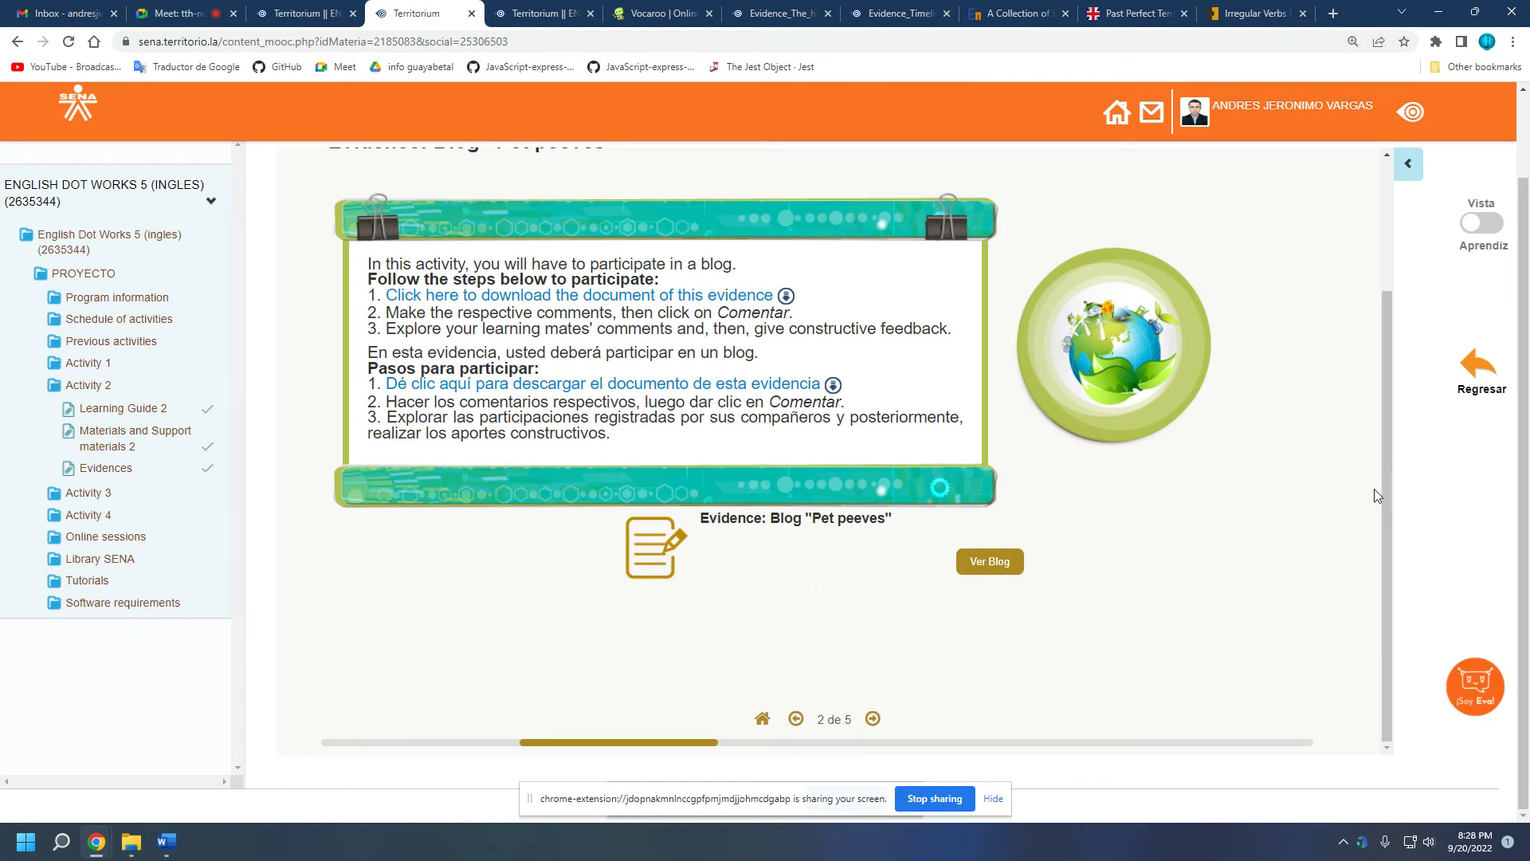
pyautogui.moveTo(1385, 486); pyautogui.dragTo(1289, 508)
pyautogui.click(873, 720)
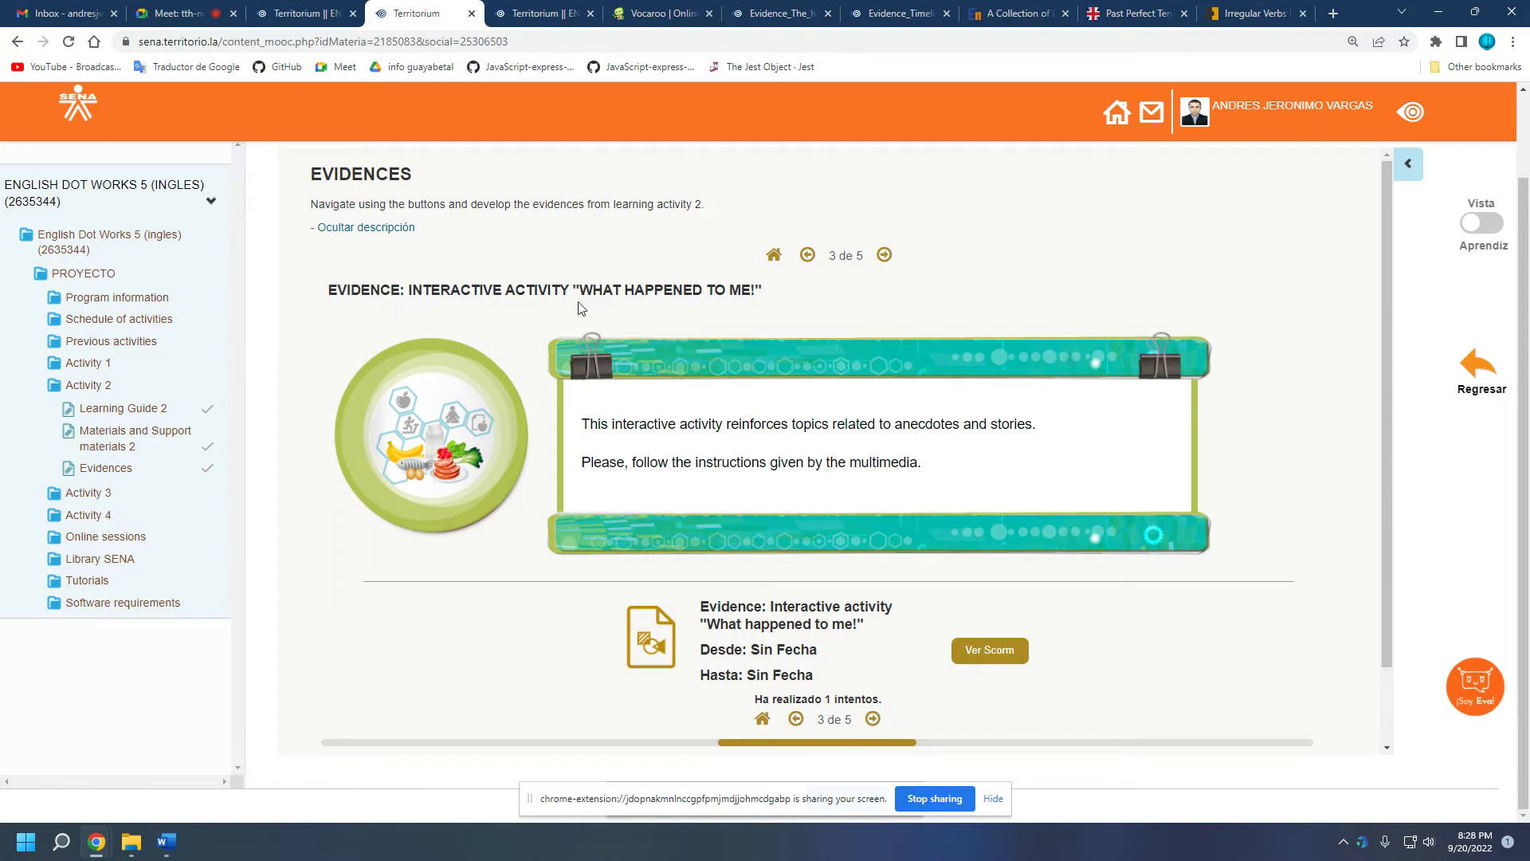
# Launch the "What happened to me!" interactive activity as a new attempt, accepting that the existing grade is replaced.
pyautogui.click(1002, 659)
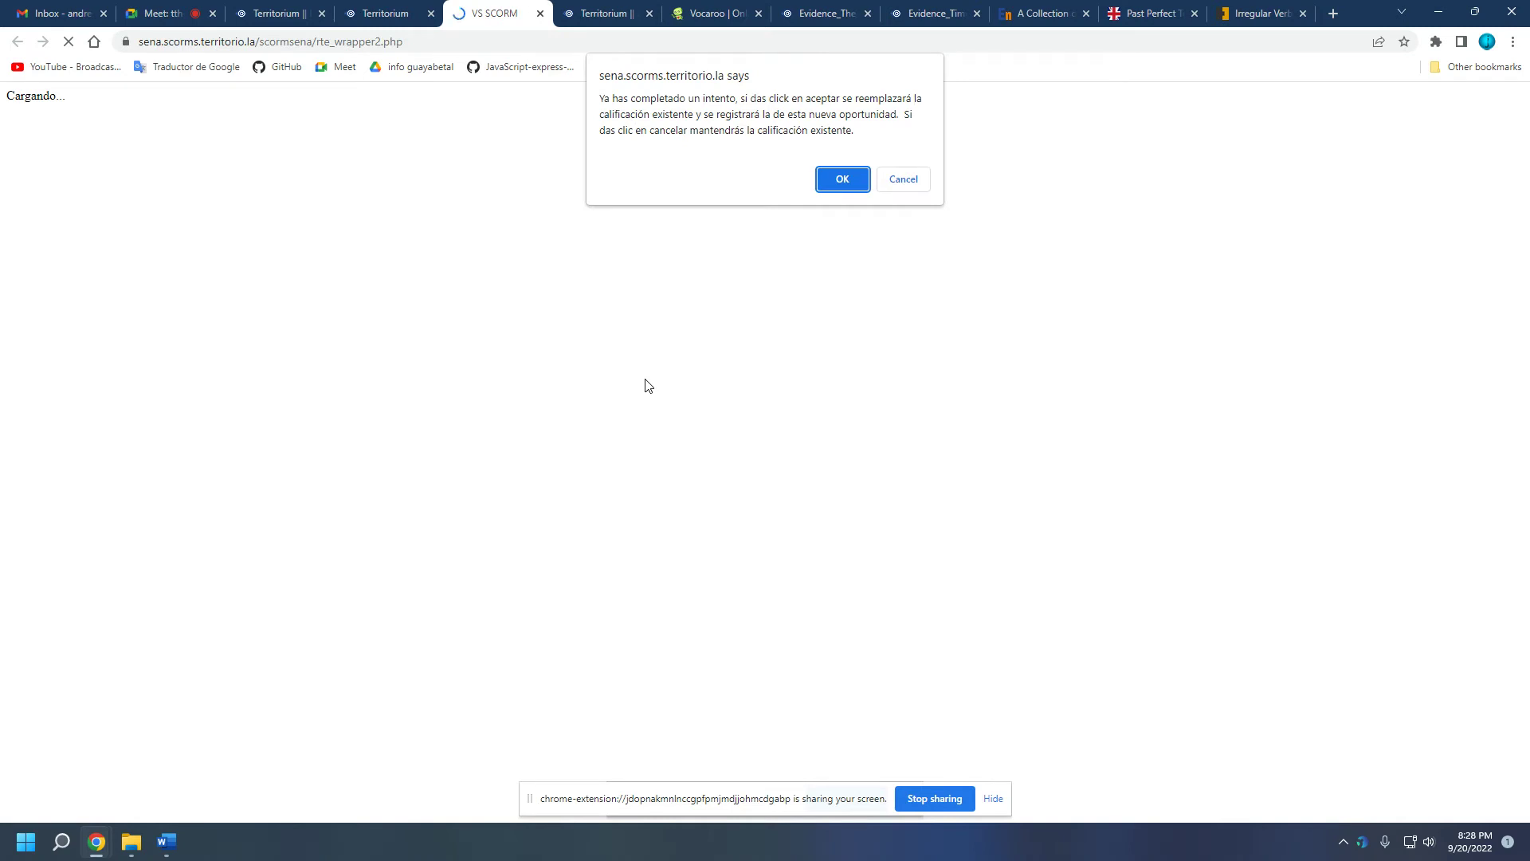
pyautogui.click(842, 173)
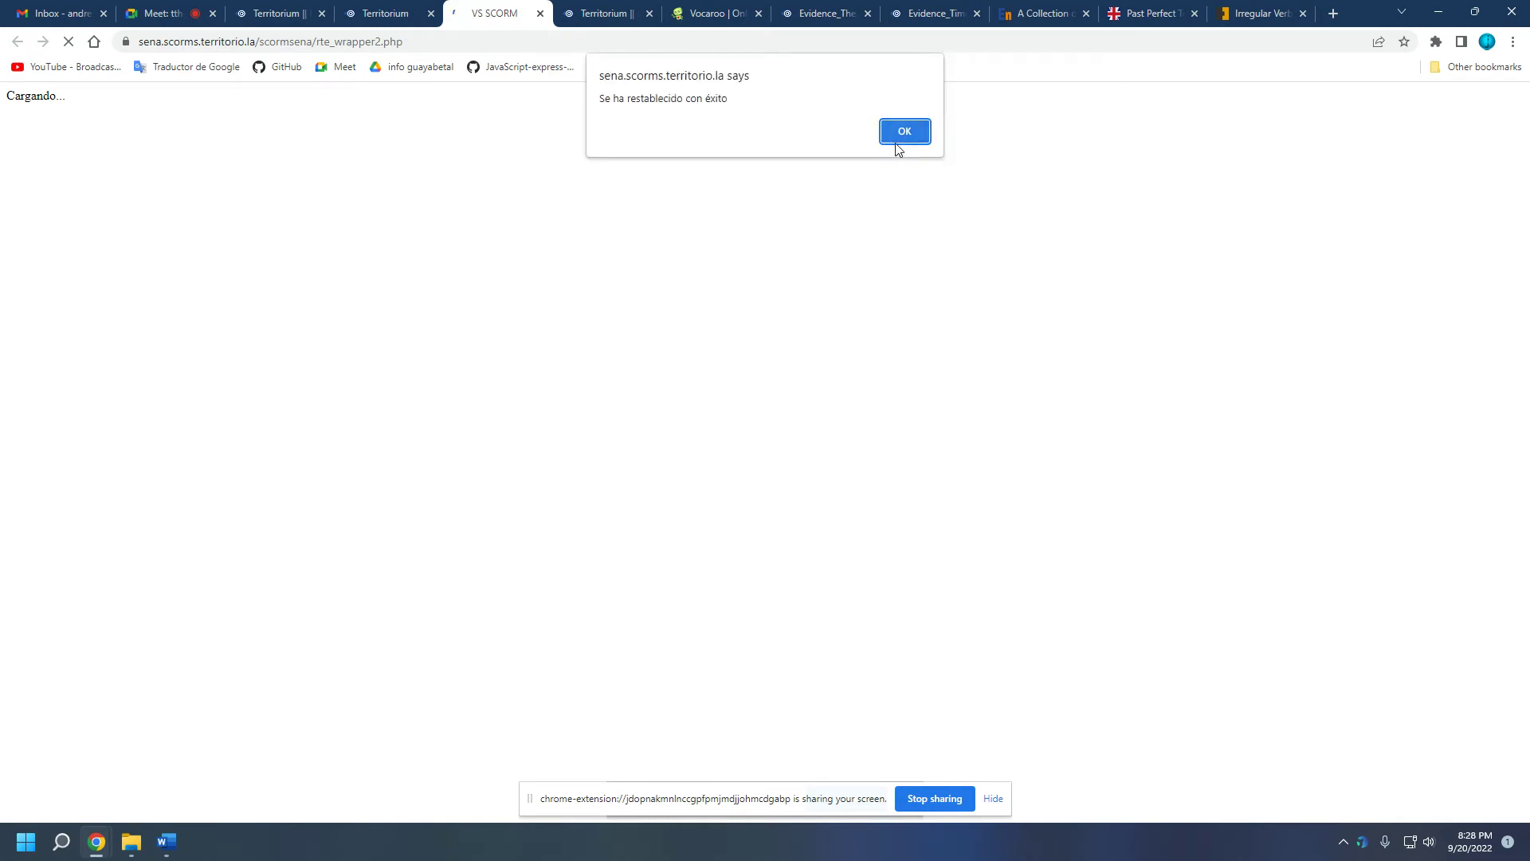
pyautogui.click(898, 148)
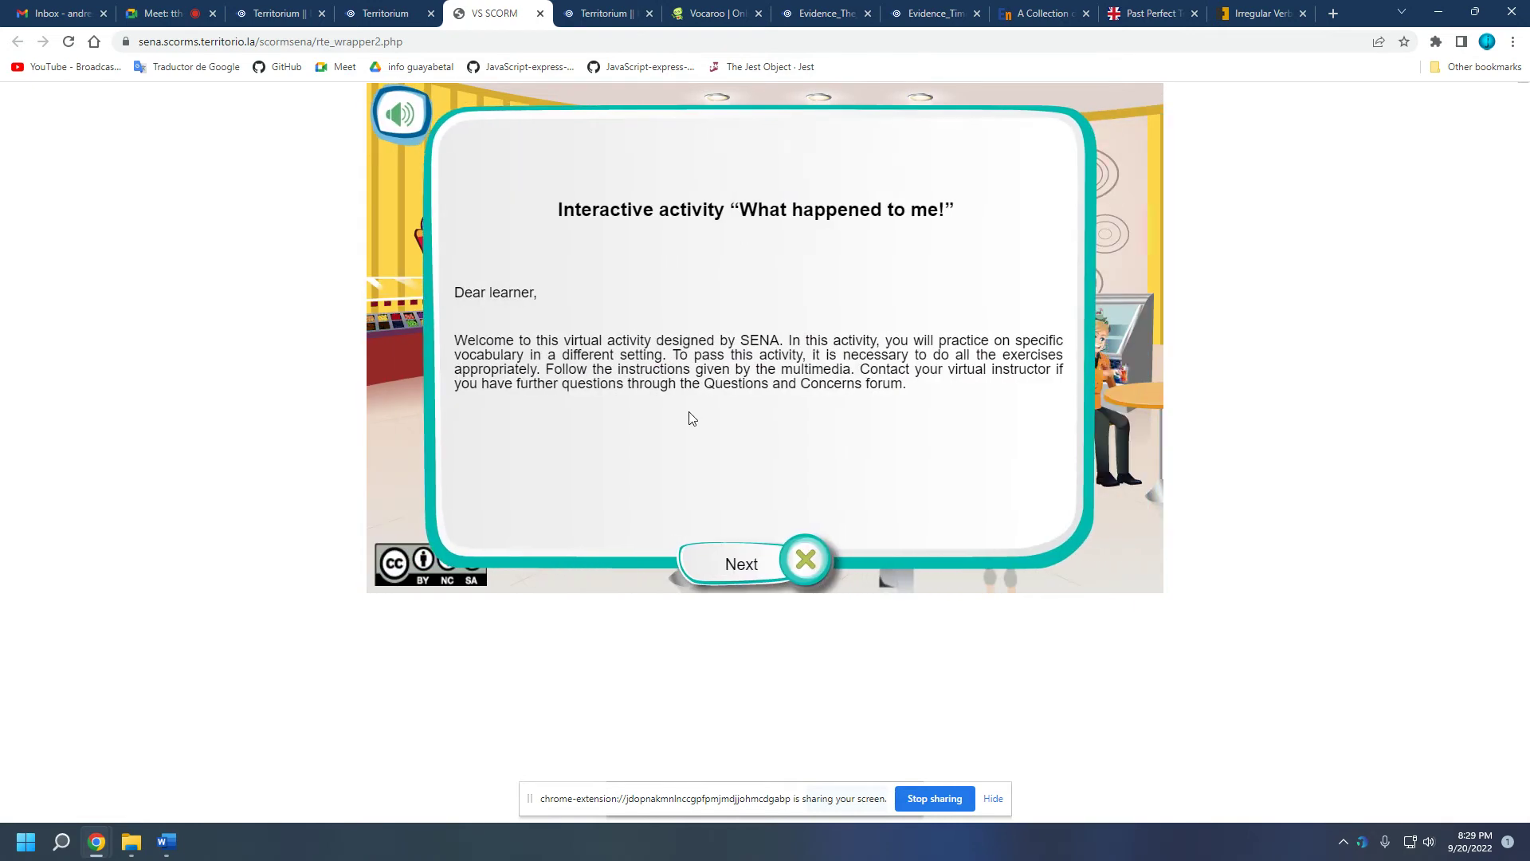
# Proceed past the activity's welcome and instructions screens and mute its sound.
pyautogui.click(749, 570)
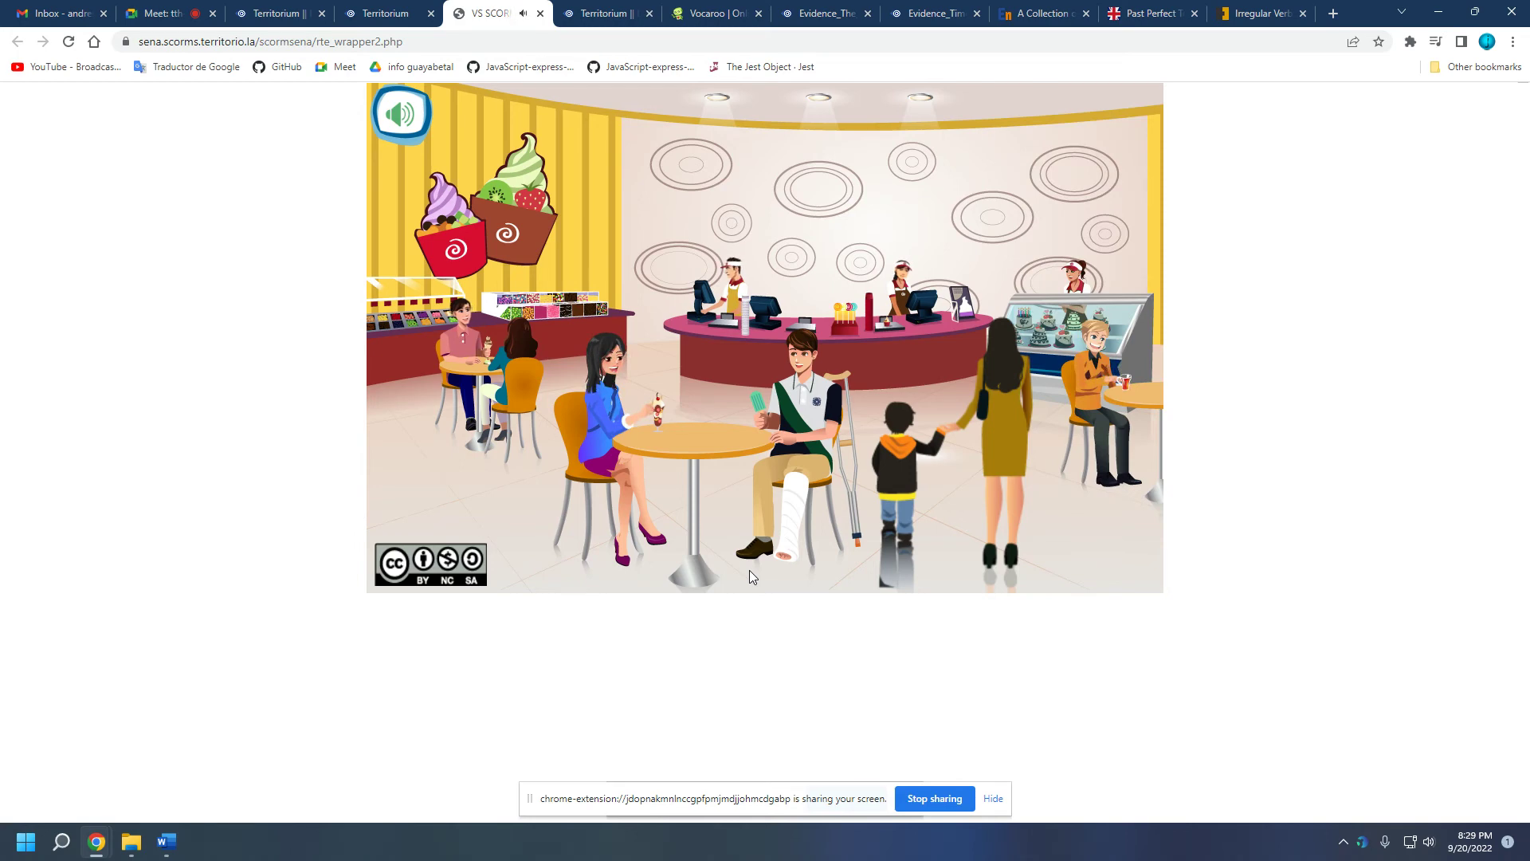
pyautogui.click(804, 566)
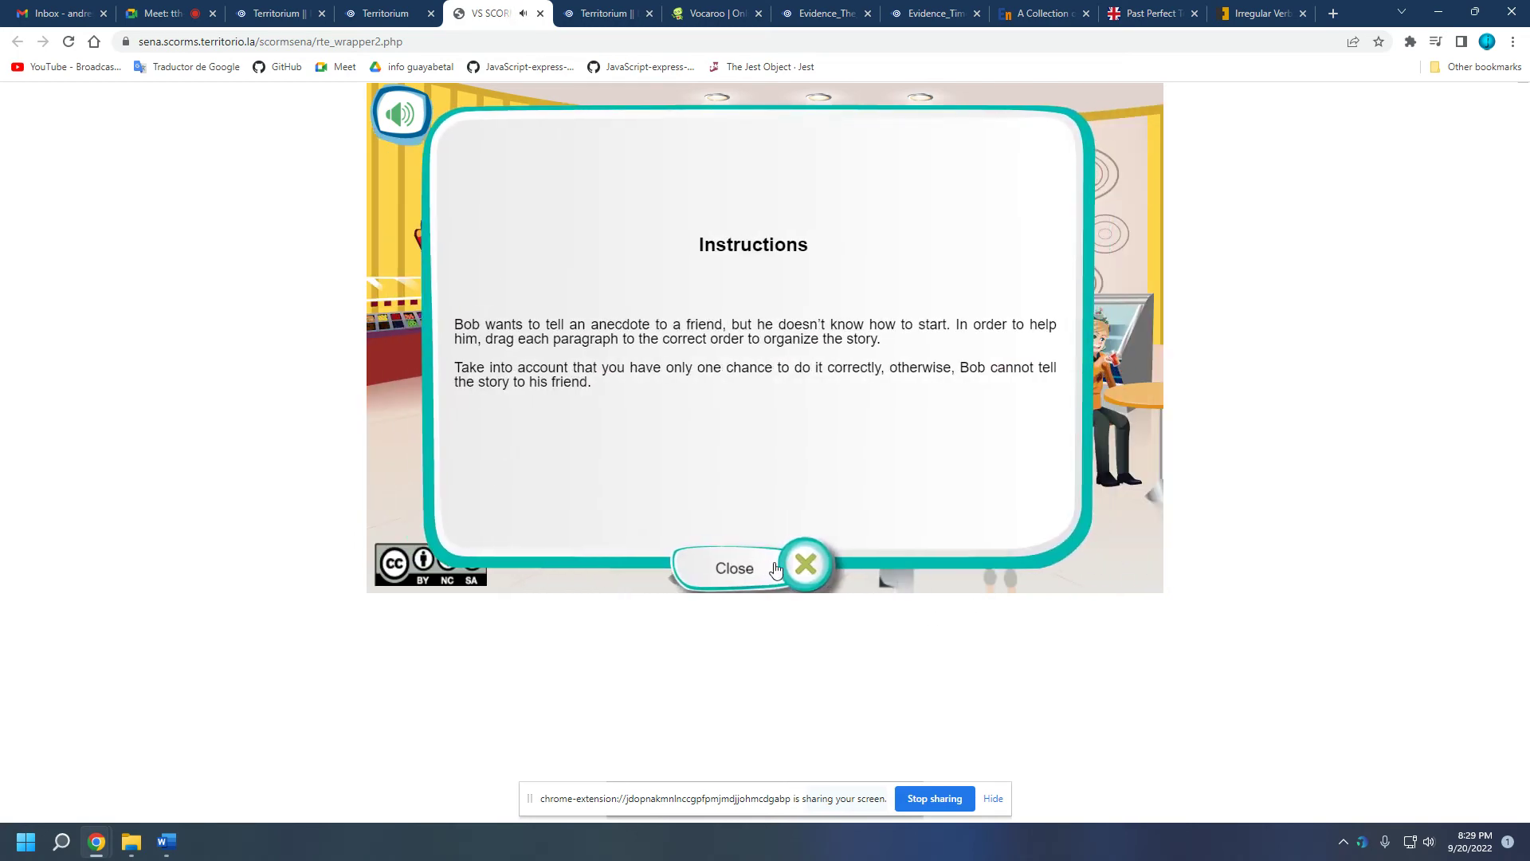
pyautogui.click(403, 120)
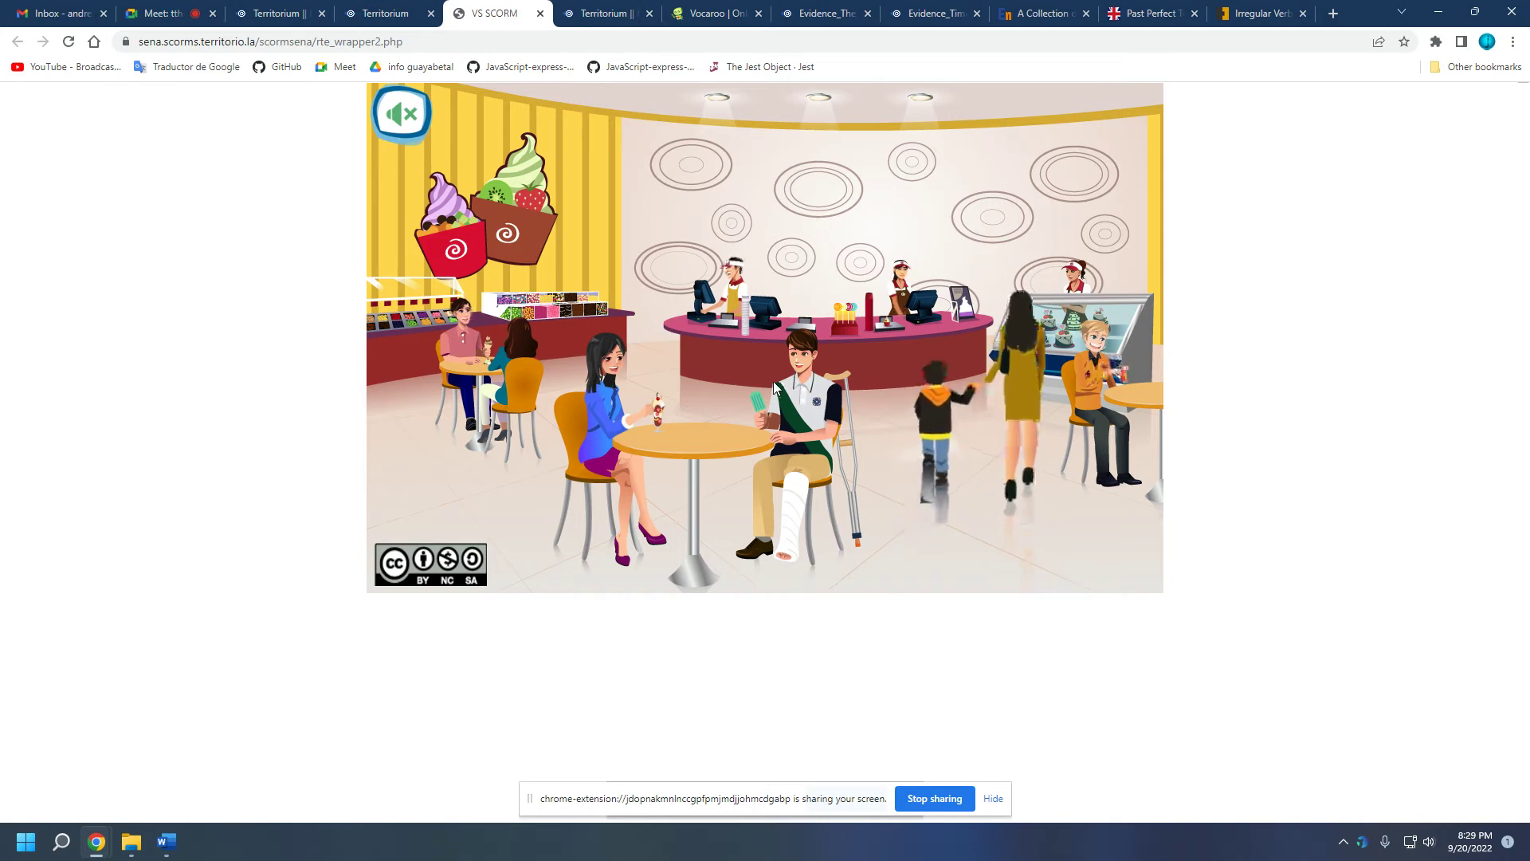